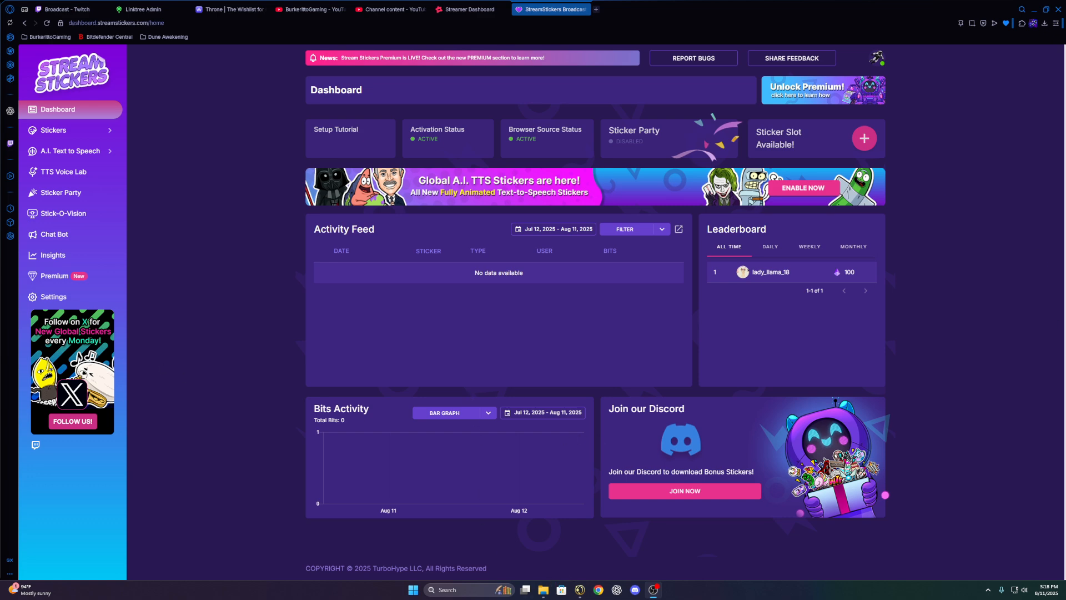
# Open the Setup section of the StreamStickers settings and choose OBS Studio as the streaming software
pyautogui.click(53, 297)
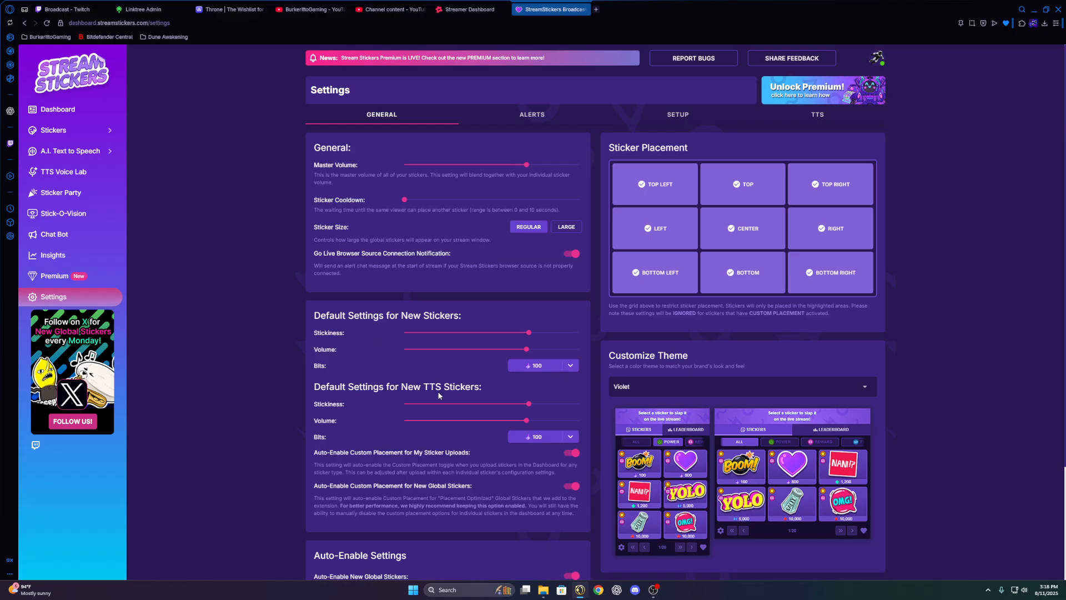
pyautogui.scroll(-5, 437, 390)
pyautogui.scroll(5, 438, 391)
pyautogui.click(688, 123)
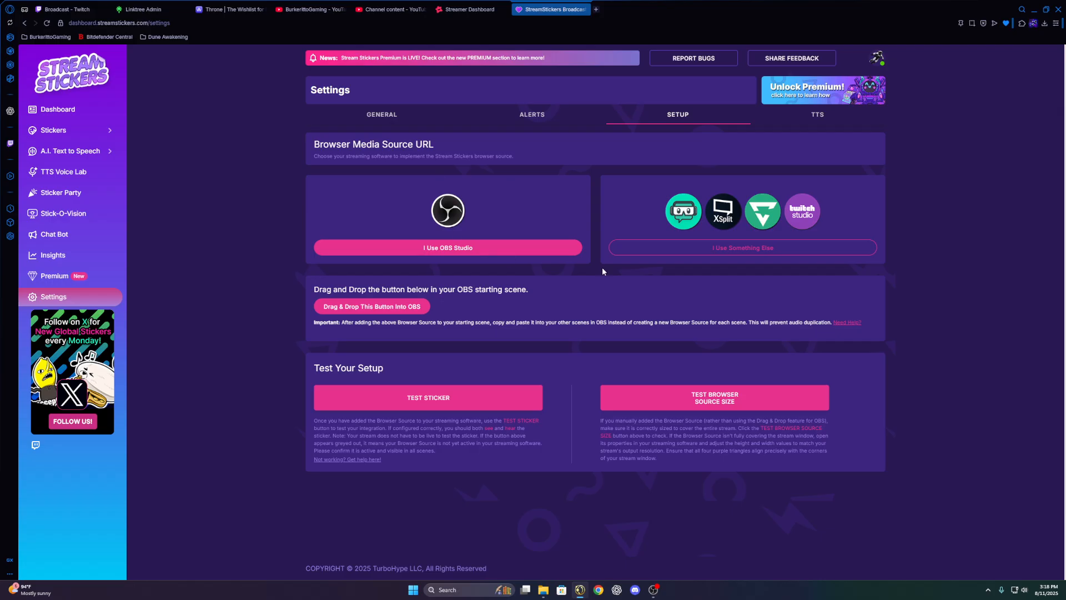
pyautogui.click(692, 254)
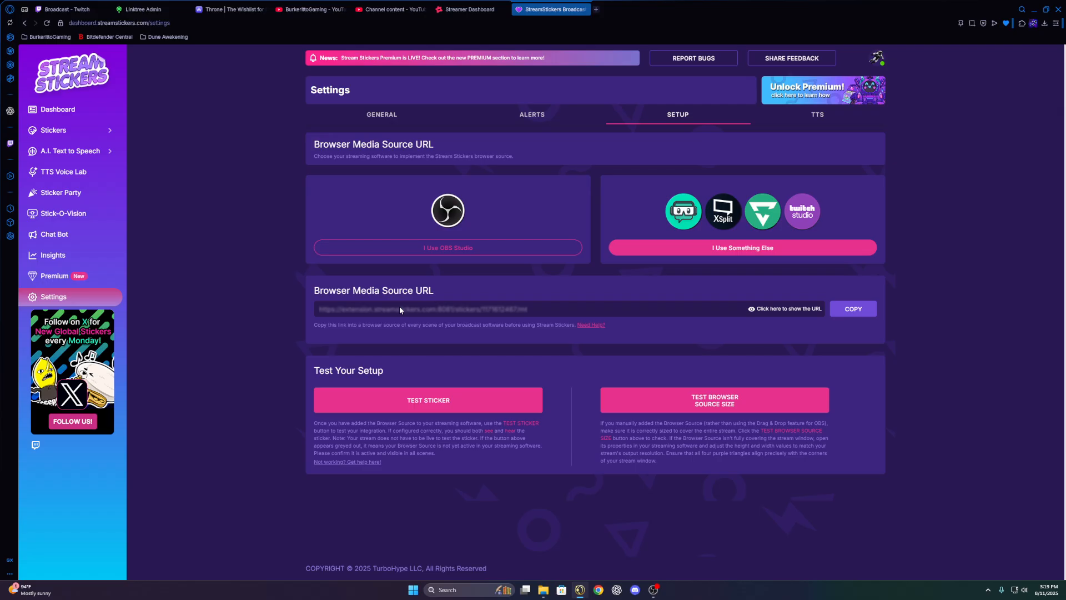
pyautogui.click(459, 249)
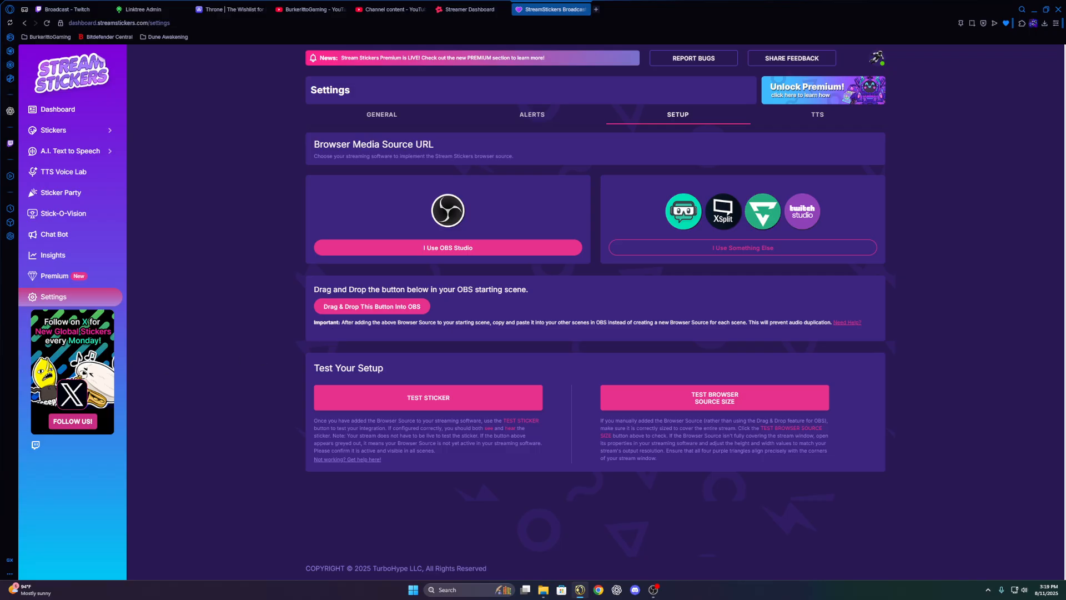
# Add the StreamStickers link from the setup page as a source in the OBS scene GAME / SCREEN RECORD and accept adding the URL
pyautogui.moveTo(386, 307)
pyautogui.mouseDown()
pyautogui.moveTo(155, 349)
pyautogui.moveTo(1, 355)
pyautogui.moveTo(460, 408)
pyautogui.moveTo(395, 306)
pyautogui.mouseUp()
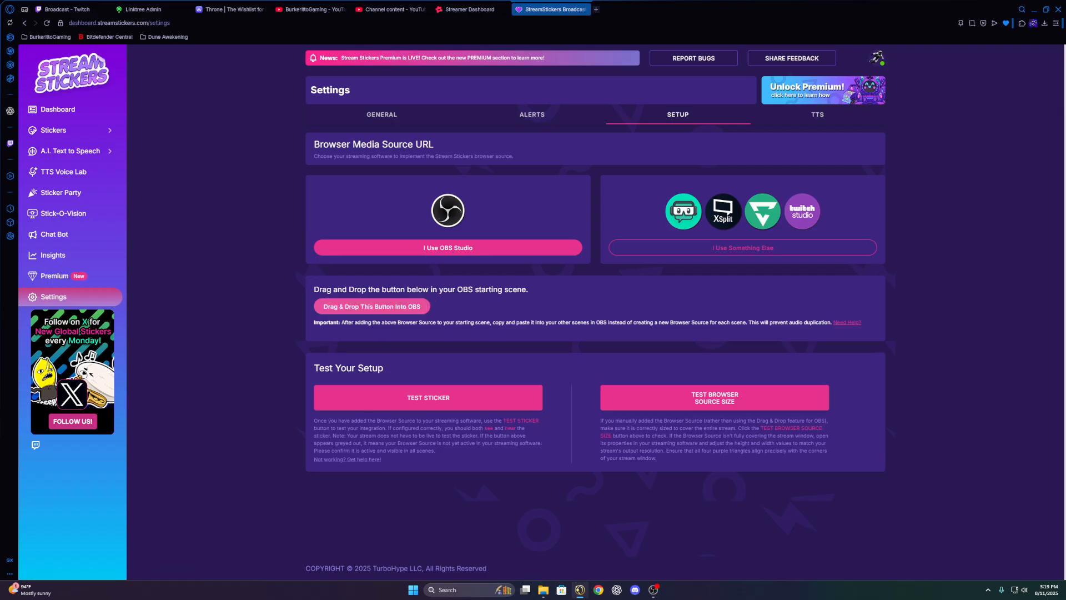
pyautogui.click(386, 494)
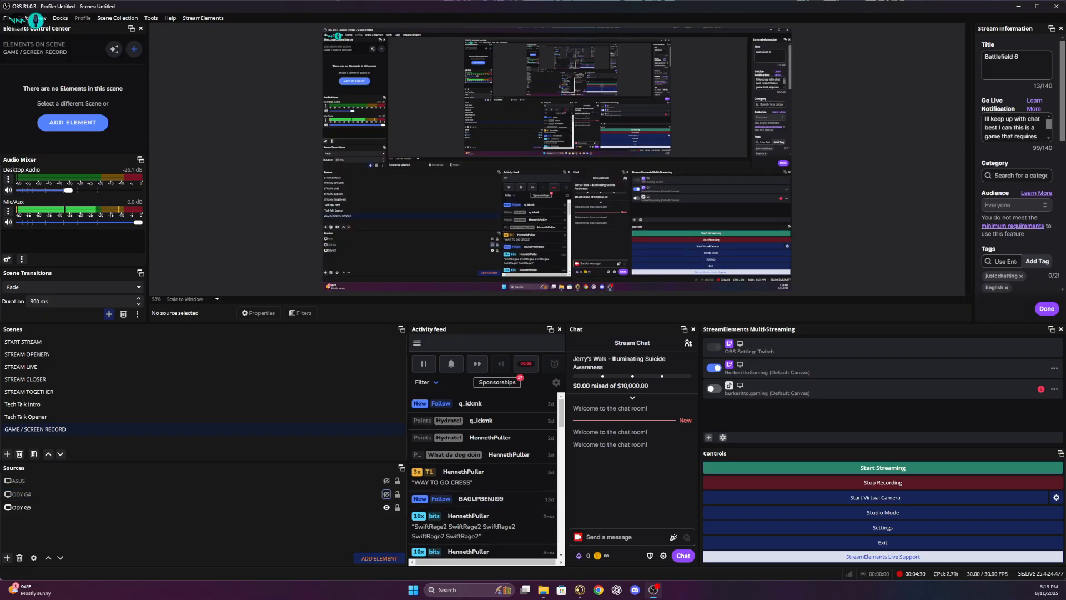
pyautogui.moveTo(1065, 408); pyautogui.dragTo(81, 528)
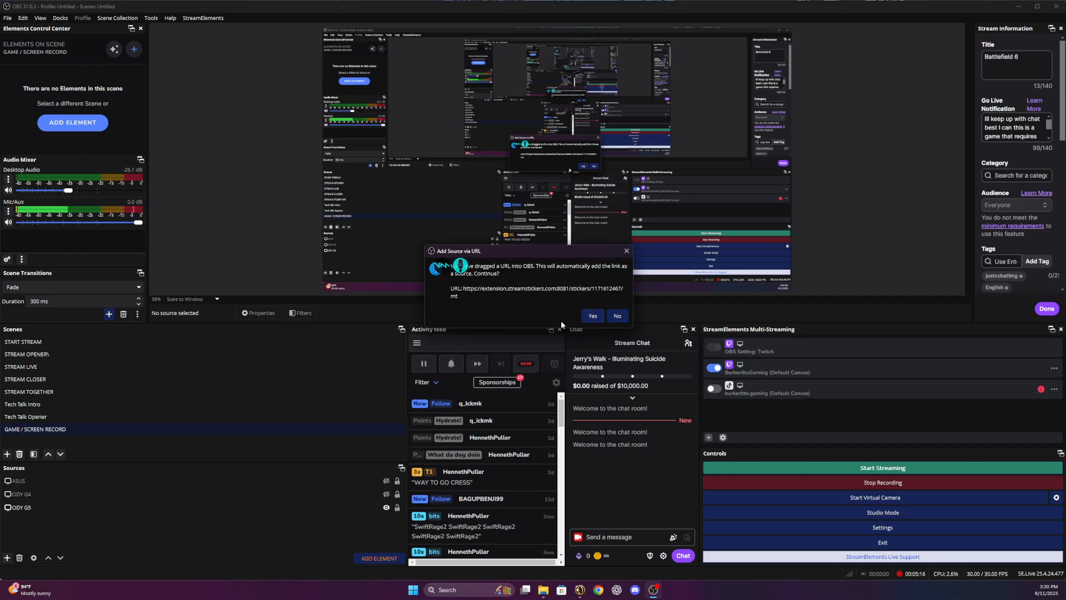
pyautogui.click(593, 315)
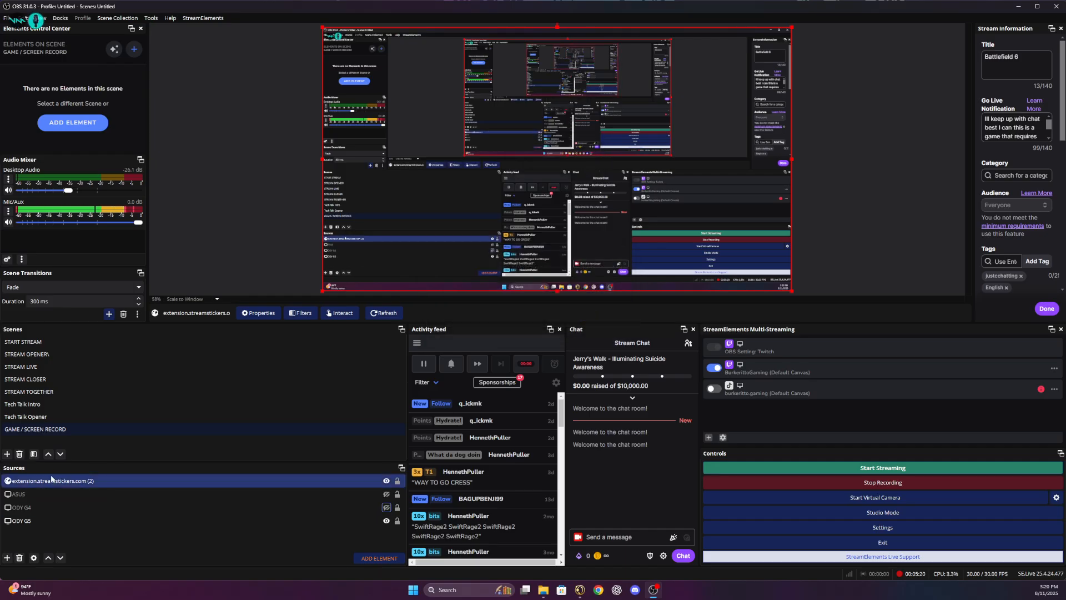
# Shrink the StreamStickers source in the OBS preview and stretch it back over the whole canvas
pyautogui.click(385, 508)
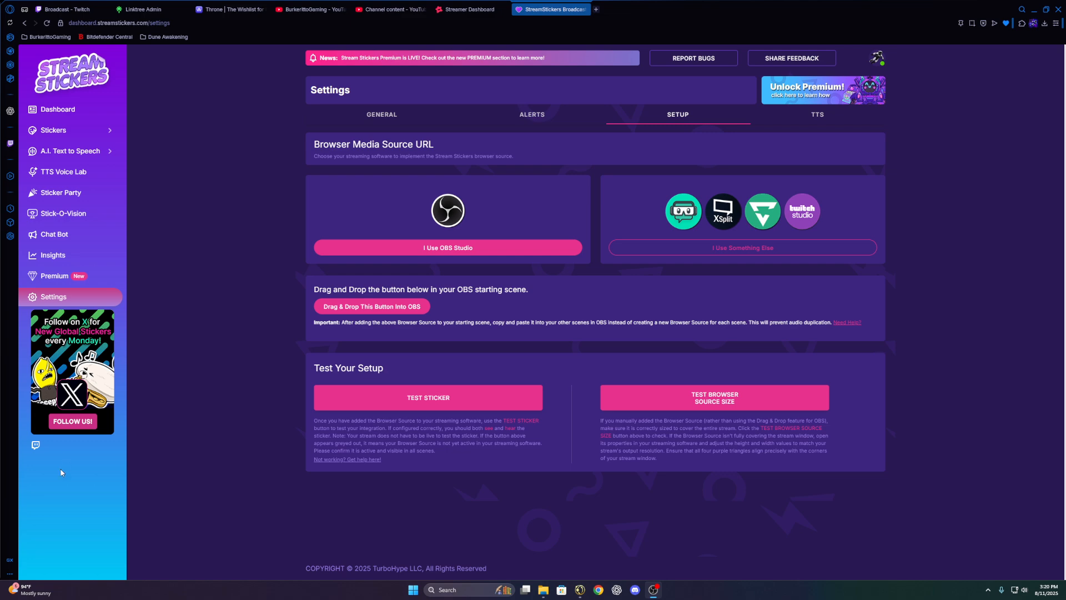
pyautogui.click(386, 508)
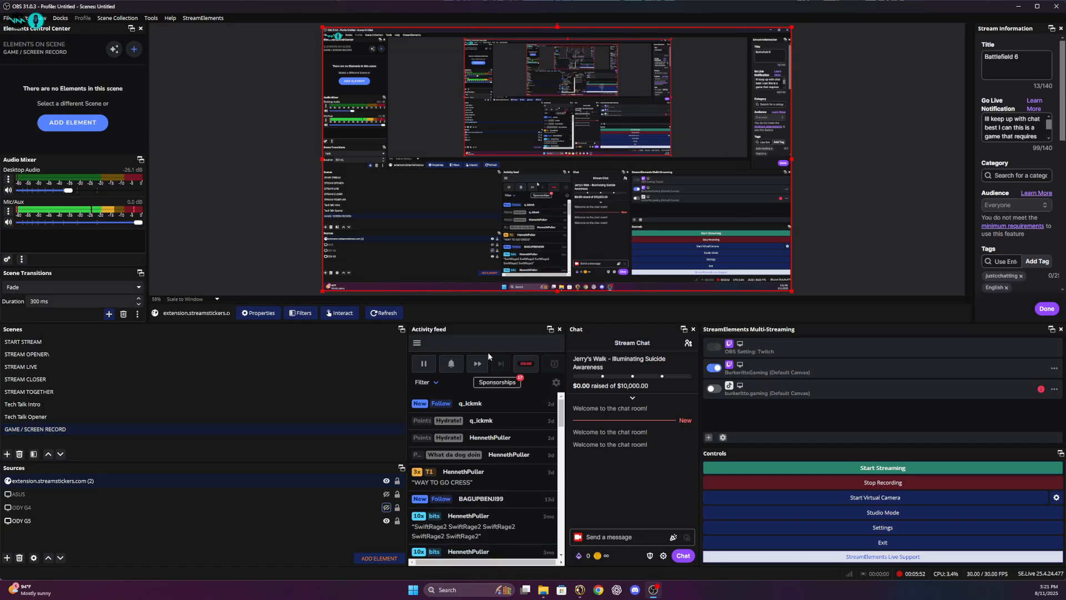
pyautogui.click(86, 481)
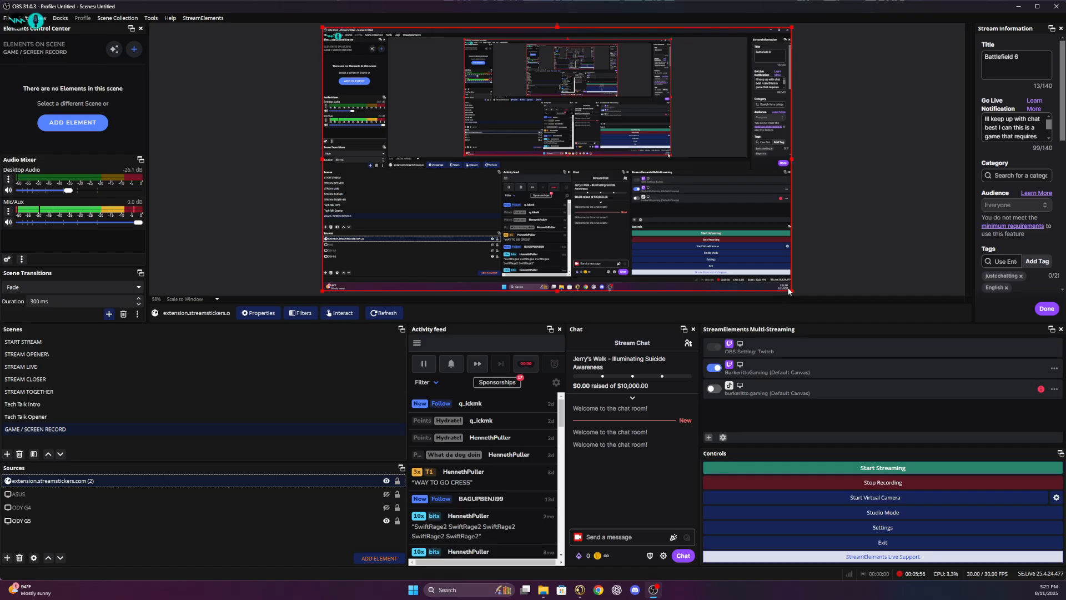
pyautogui.moveTo(791, 290); pyautogui.dragTo(474, 158)
pyautogui.moveTo(682, 227); pyautogui.dragTo(791, 290)
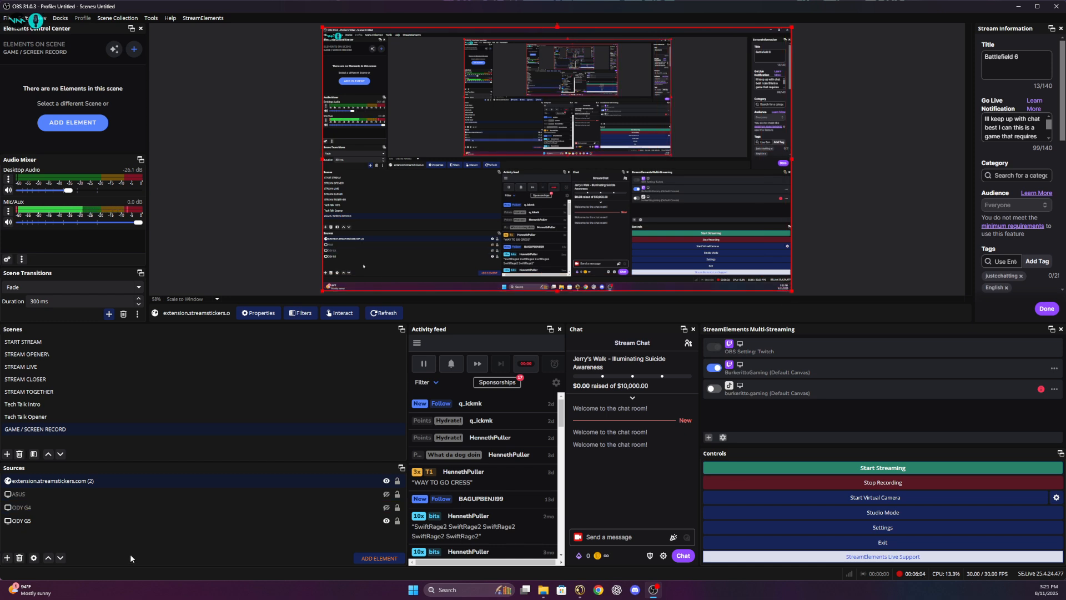
# Run the browser source size test in StreamStickers, check the purple corners against the OBS canvas, and turn the test off
pyautogui.click(392, 506)
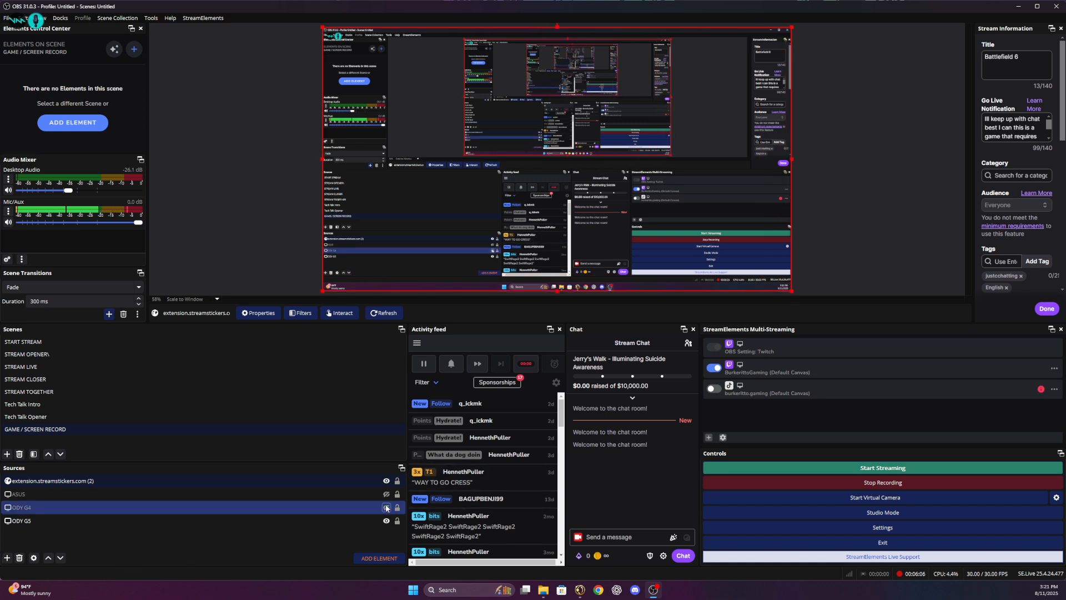
pyautogui.hotkey('alt', 'Tab')
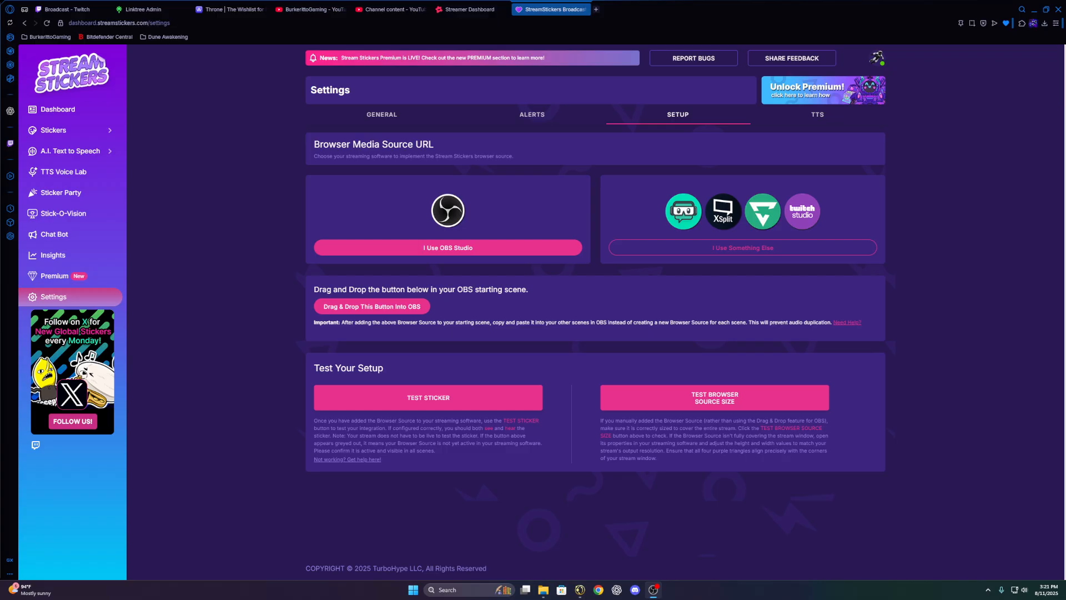
pyautogui.click(741, 400)
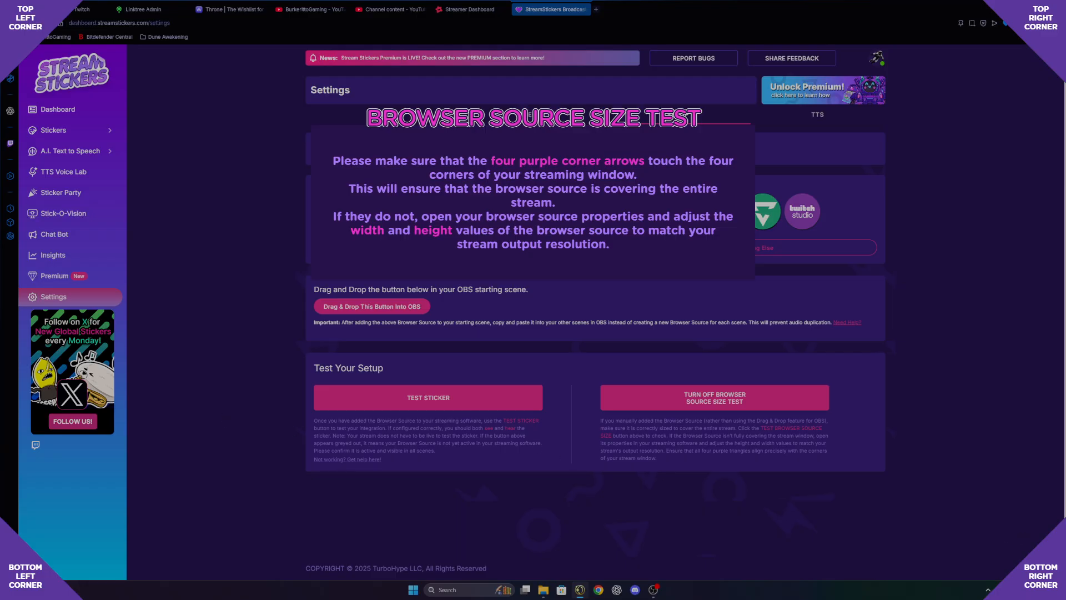
pyautogui.hotkey('alt', 'Tab')
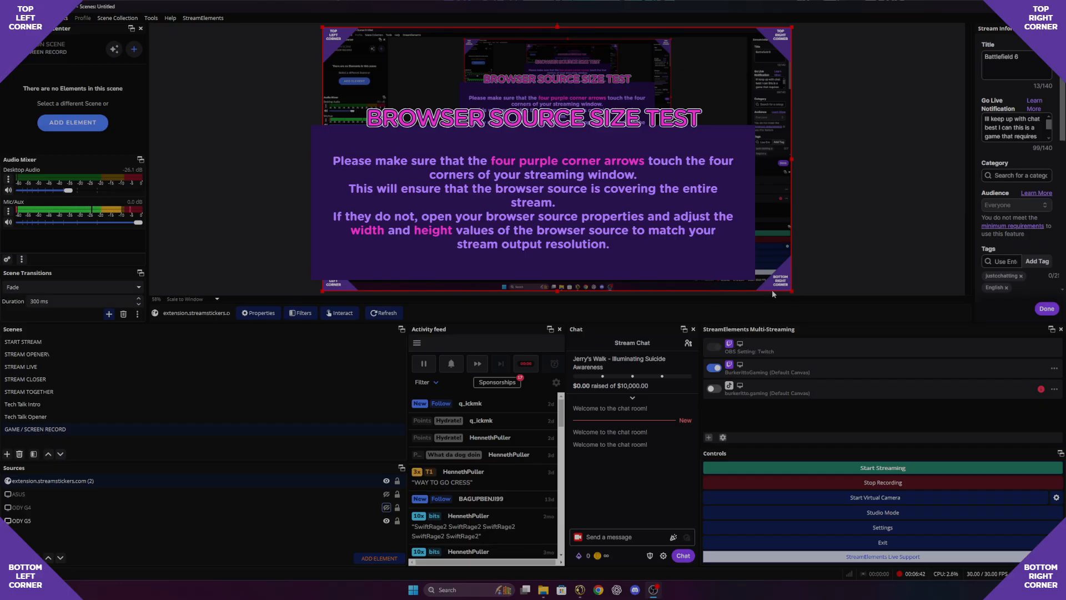
pyautogui.moveTo(791, 291)
pyautogui.mouseDown()
pyautogui.moveTo(566, 173)
pyautogui.moveTo(447, 142)
pyautogui.moveTo(655, 145)
pyautogui.moveTo(790, 243)
pyautogui.moveTo(794, 292)
pyautogui.mouseUp()
pyautogui.click(387, 508)
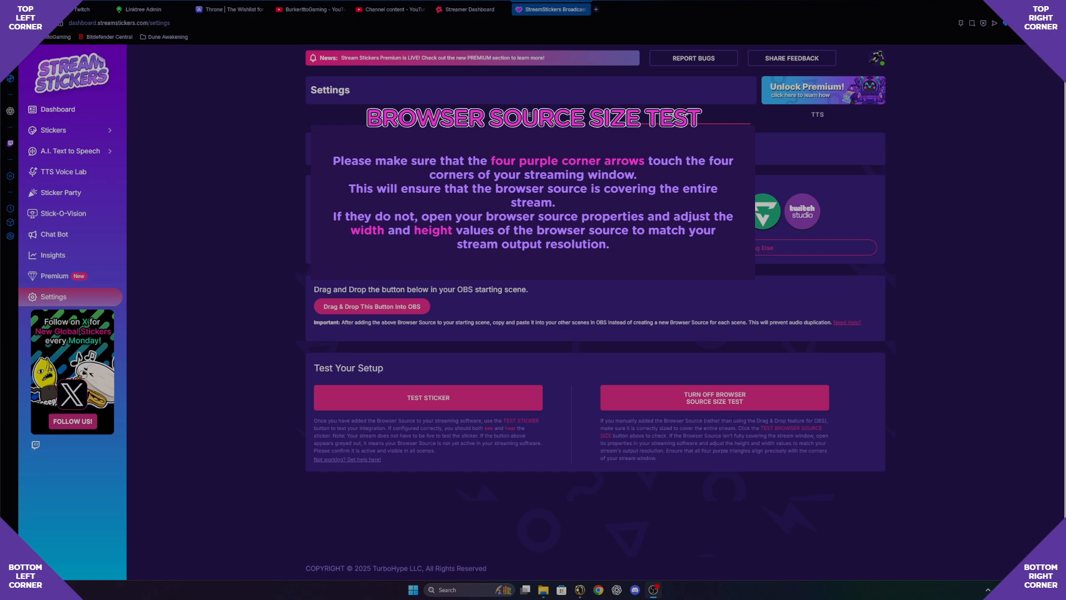
pyautogui.click(699, 409)
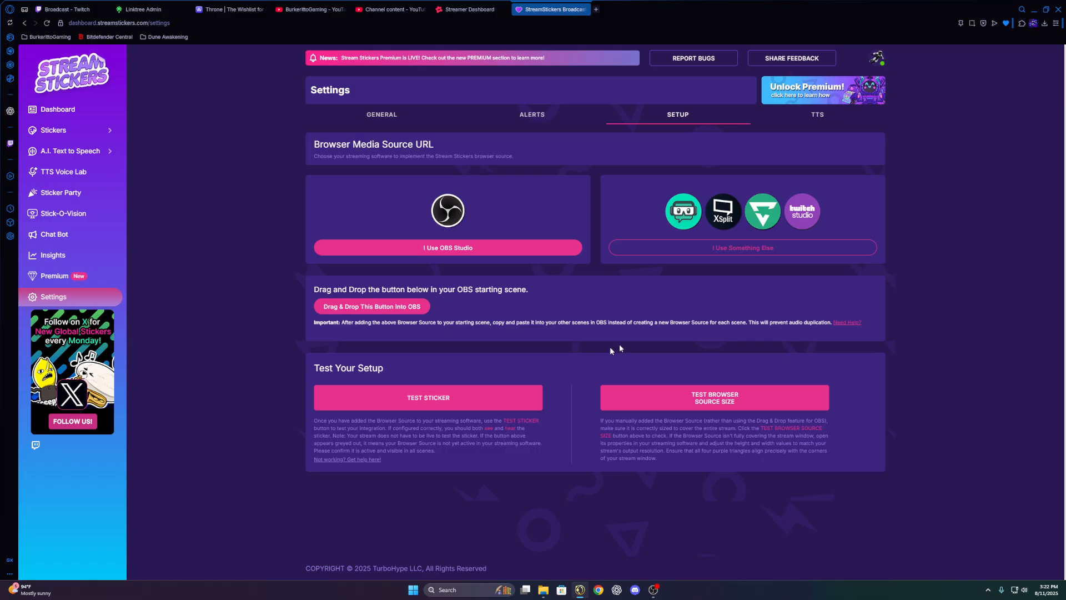
# Send test stickers from the StreamStickers setup page to check the overlay
pyautogui.click(412, 398)
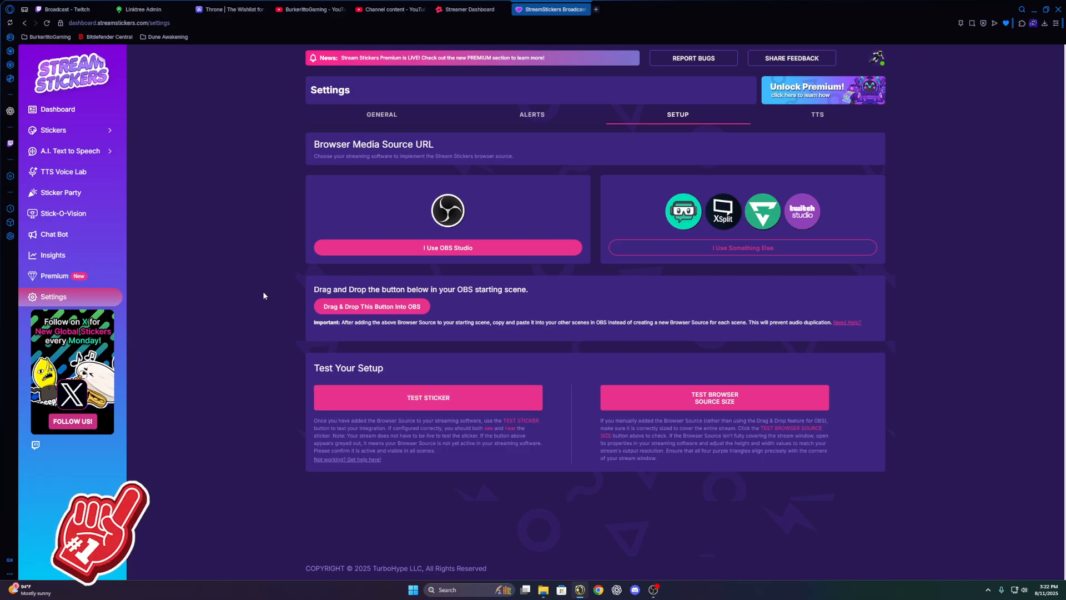
pyautogui.click(456, 407)
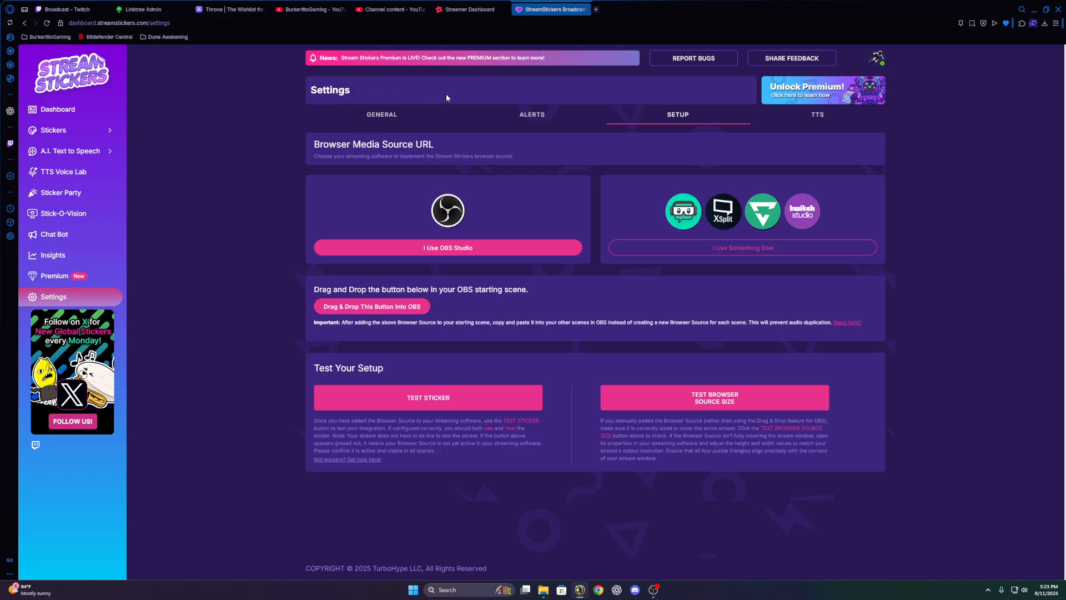
# Bring up the Blerp dashboard in the browser, switch to OBS and add a new Browser source to the GAME / SCREEN RECORD scene
pyautogui.click(462, 12)
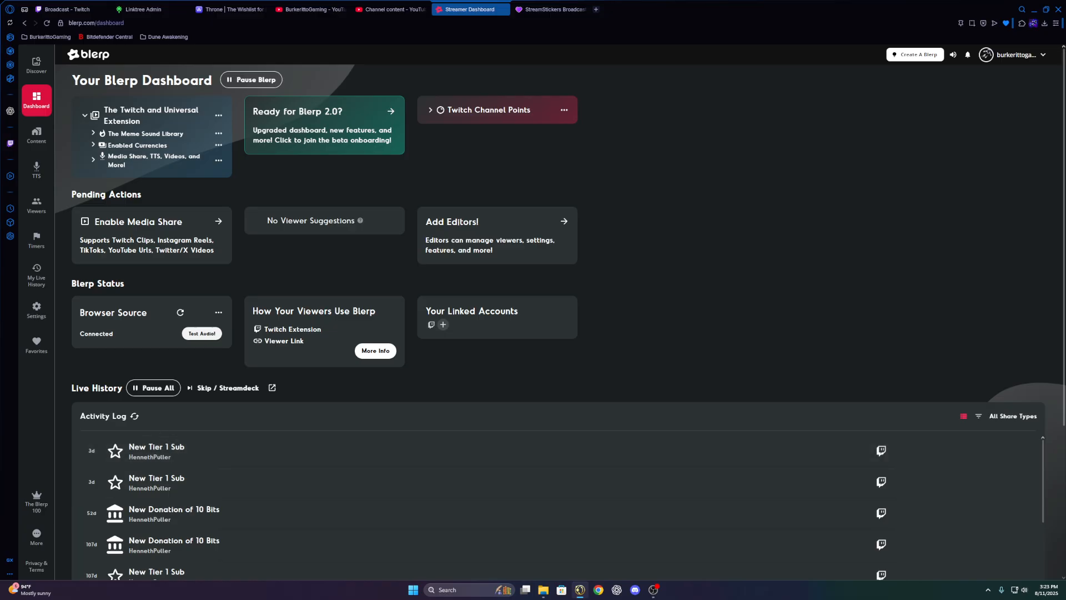
pyautogui.hotkey('alt', 'Tab')
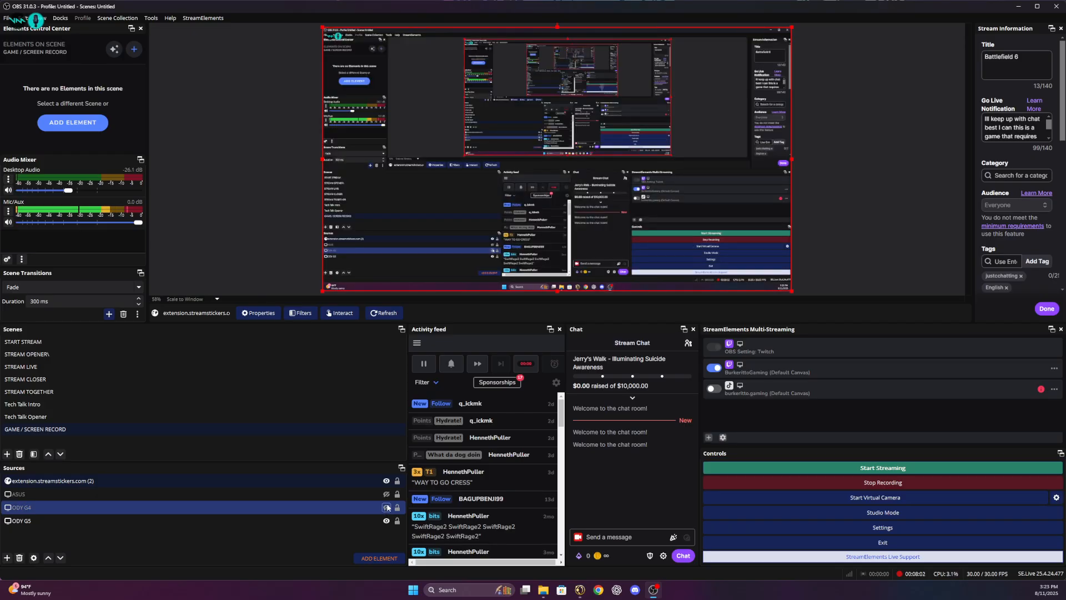
pyautogui.click(357, 492)
pyautogui.click(304, 518)
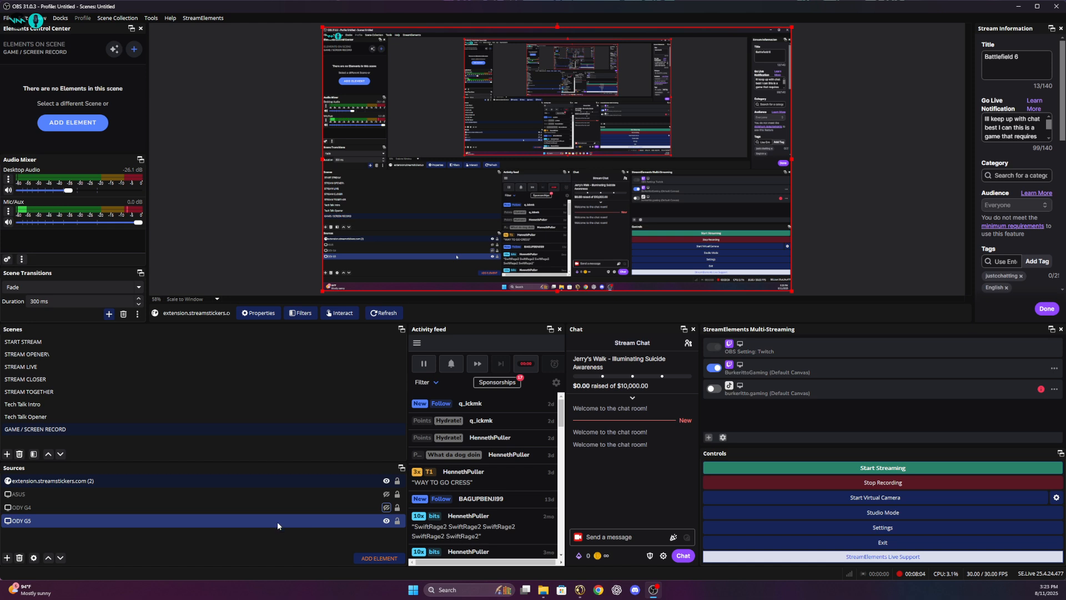
pyautogui.click(265, 512)
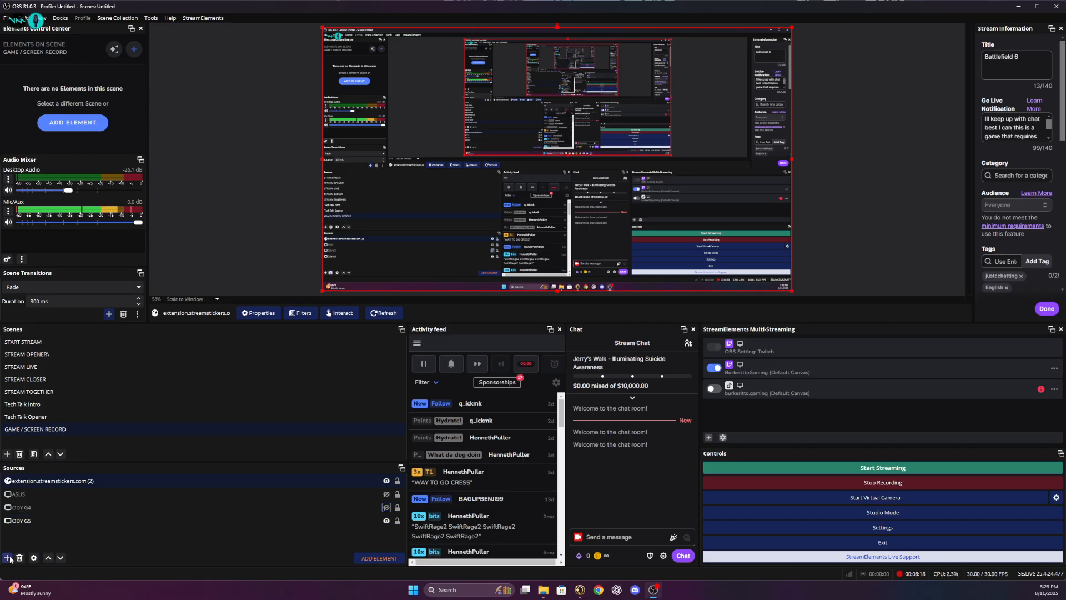
pyautogui.rightClick(28, 535)
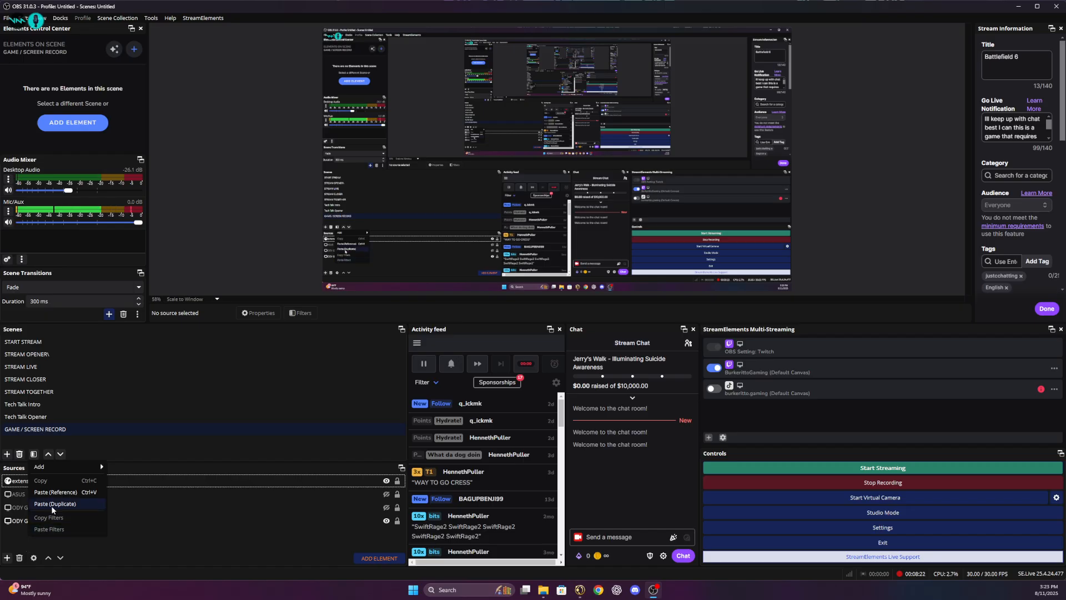
pyautogui.moveTo(38, 469)
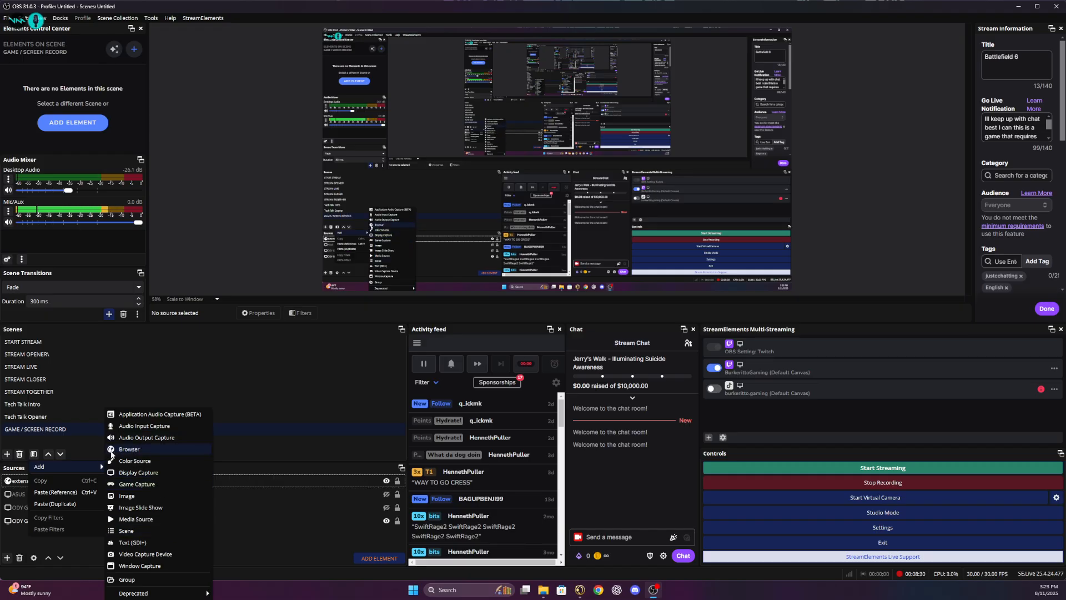
pyautogui.click(131, 451)
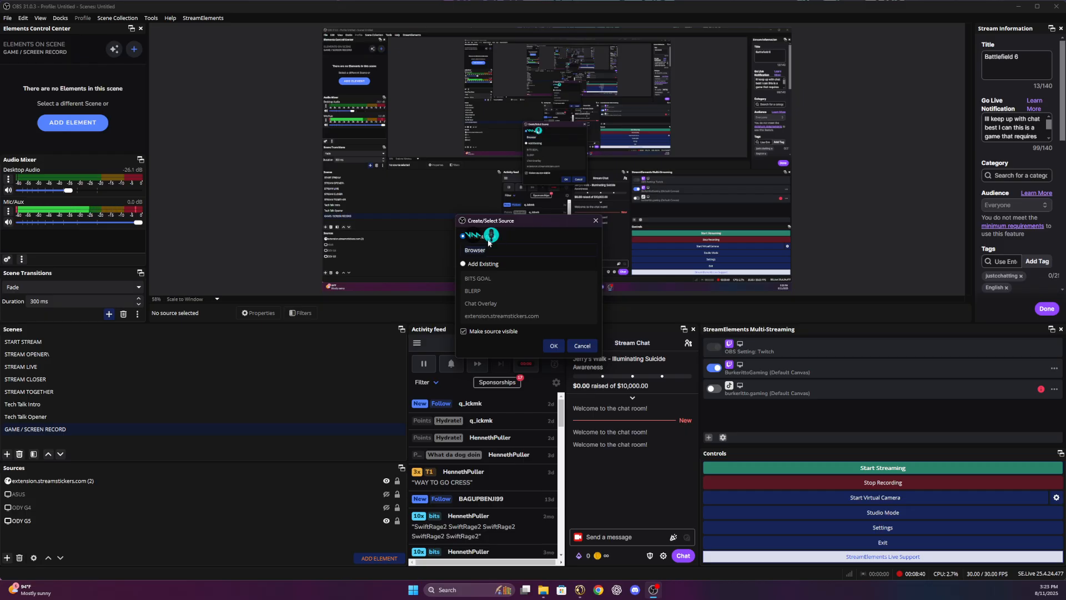
pyautogui.click(554, 346)
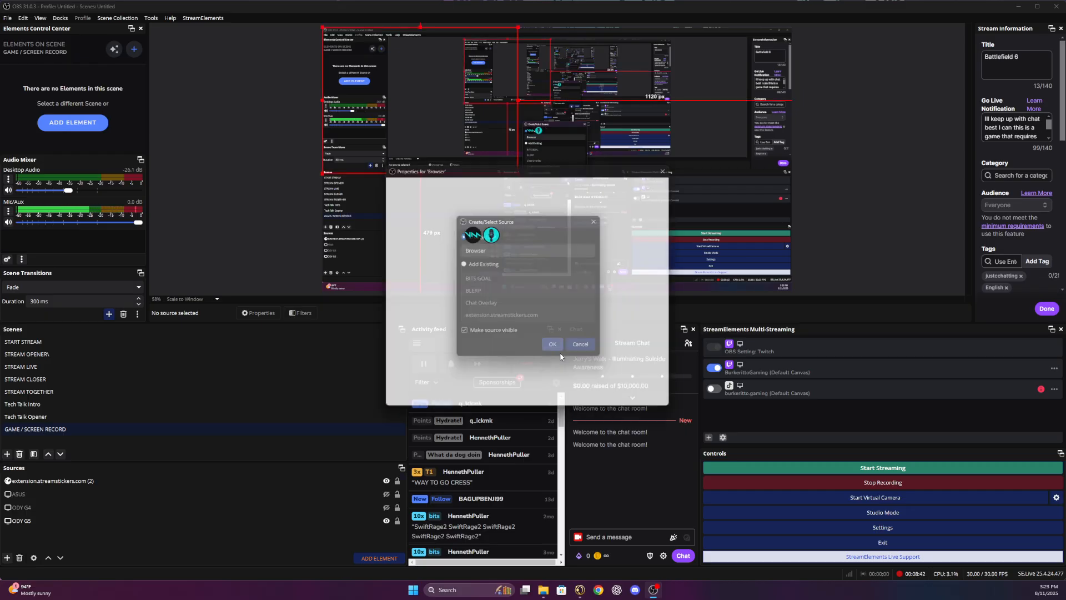
# Check the Browser Source status on the Blerp dashboard and copy its browser link
pyautogui.click(20, 483)
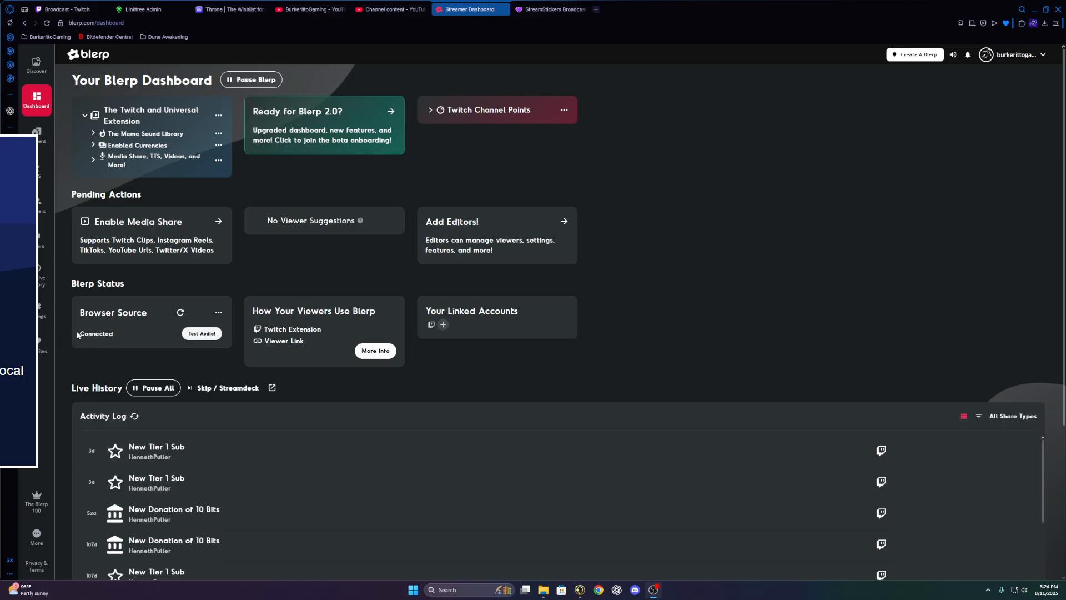
pyautogui.moveTo(76, 334); pyautogui.dragTo(124, 333)
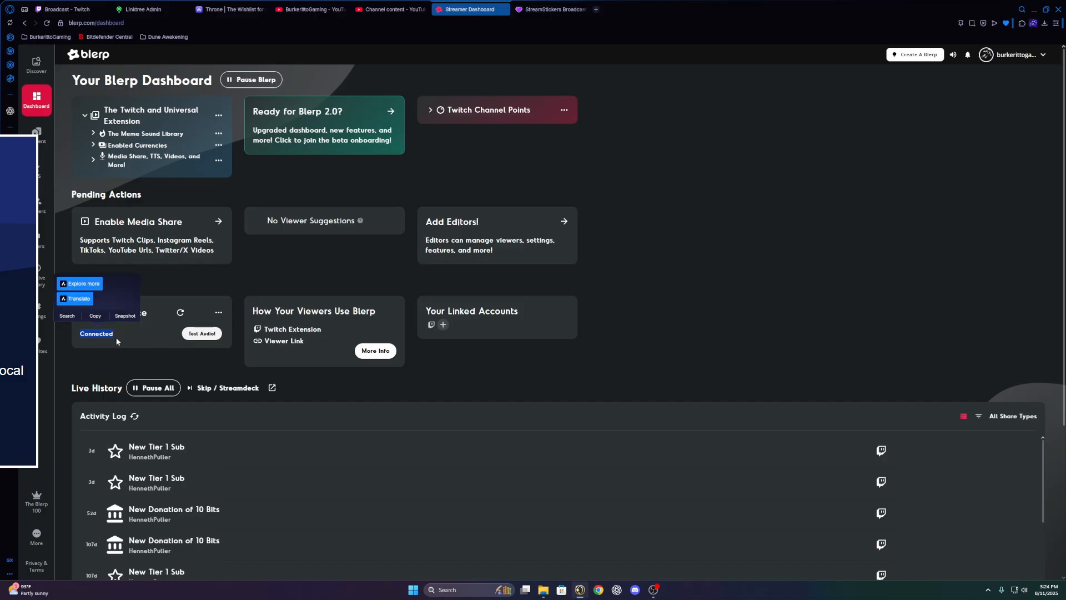
pyautogui.click(124, 335)
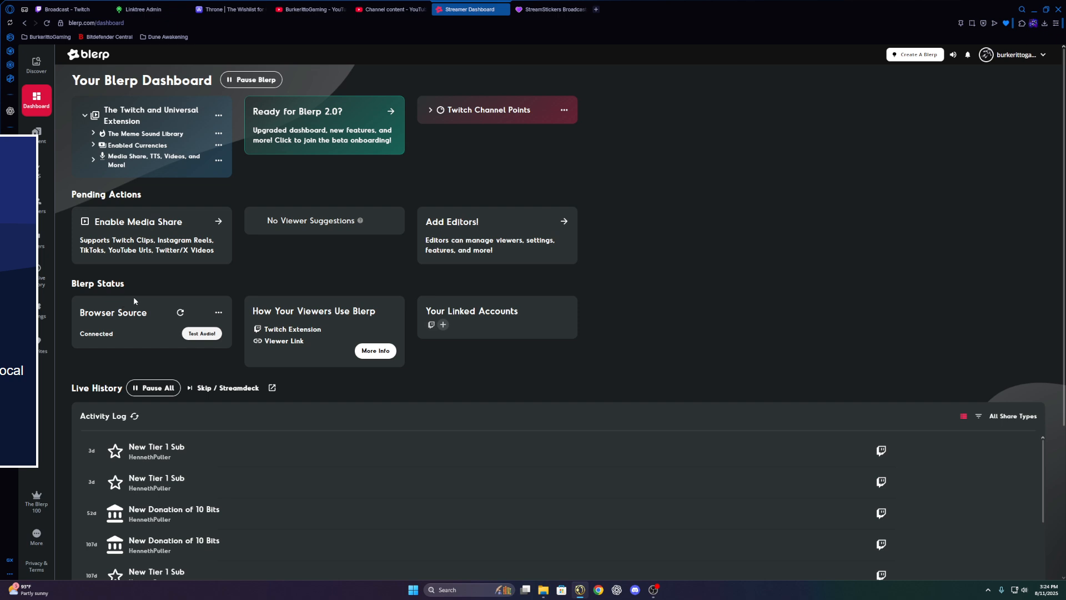
pyautogui.click(218, 316)
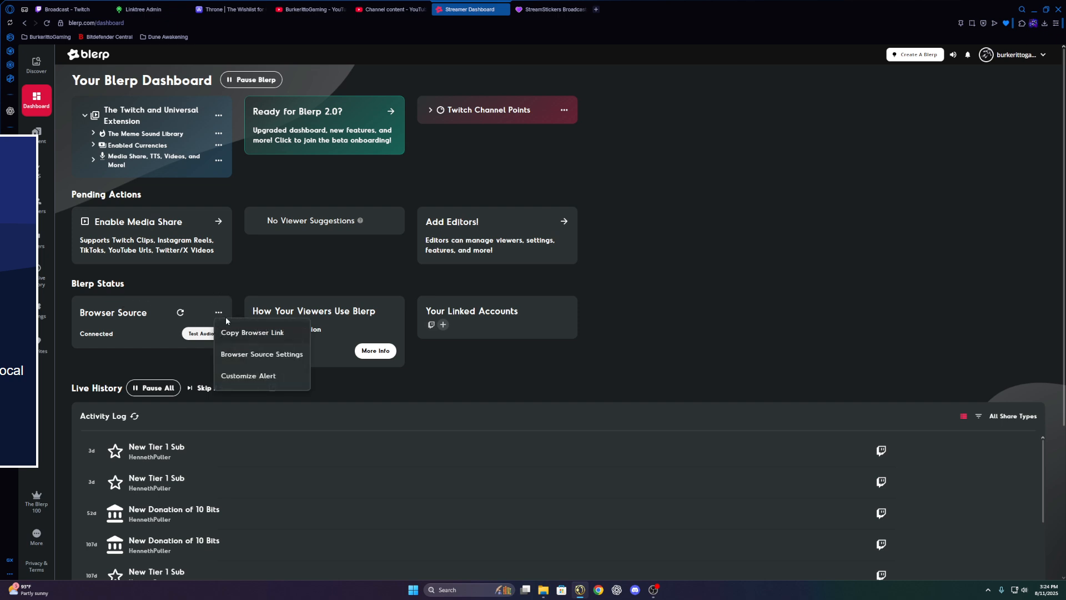
pyautogui.click(257, 333)
# Switch to OBS, replace the new Browser source's URL with the copied Blerp link and accept the properties
pyautogui.hotkey('alt', 'Tab')
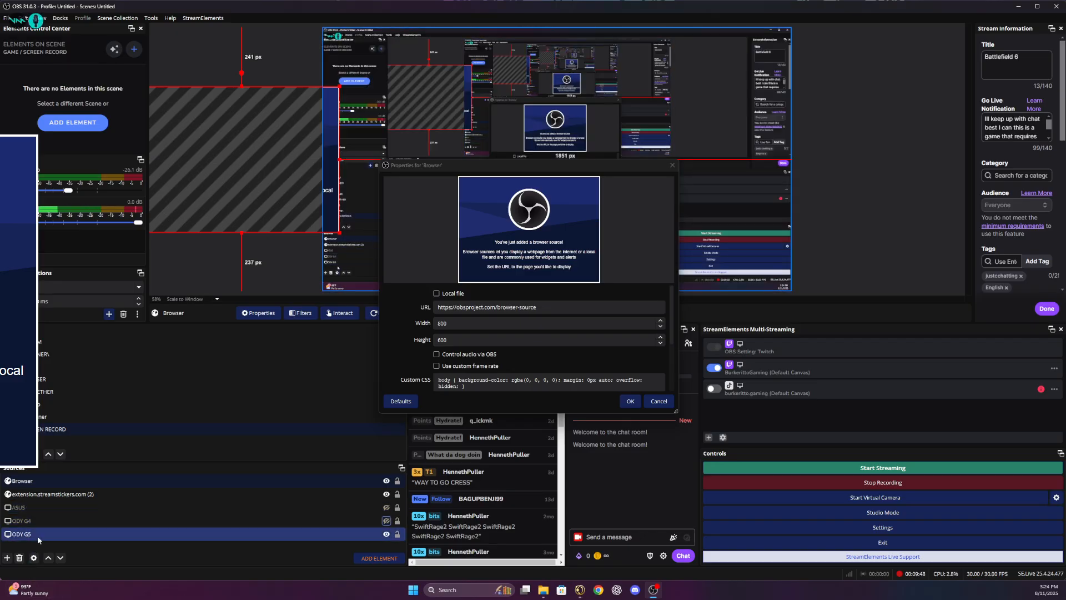
pyautogui.moveTo(433, 166); pyautogui.dragTo(461, 155)
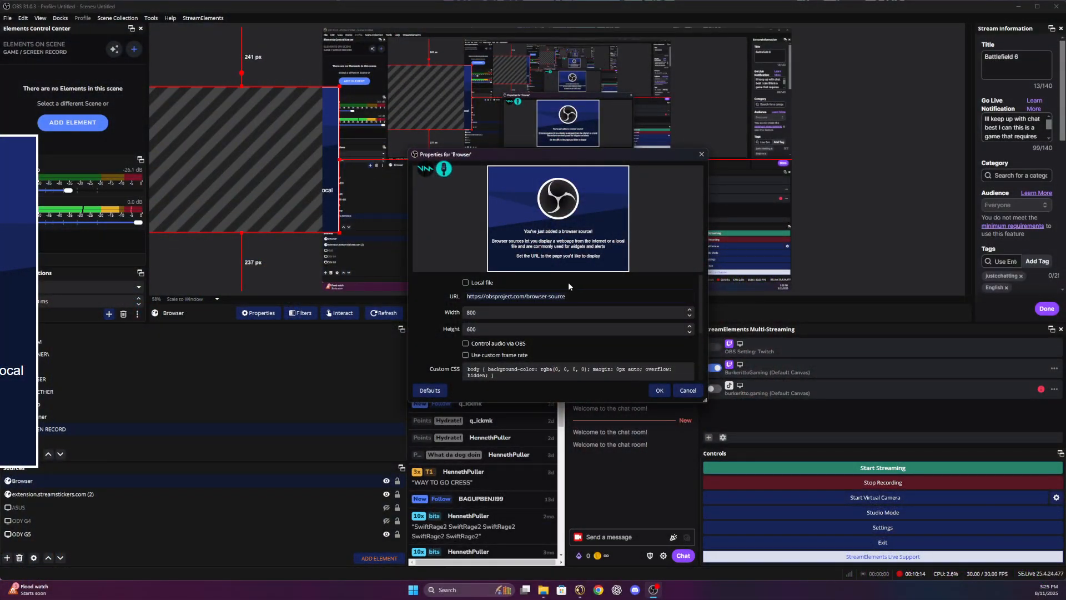
pyautogui.hotkey('ctrl', 'a')
pyautogui.hotkey('ctrl', 'v')
pyautogui.click(664, 392)
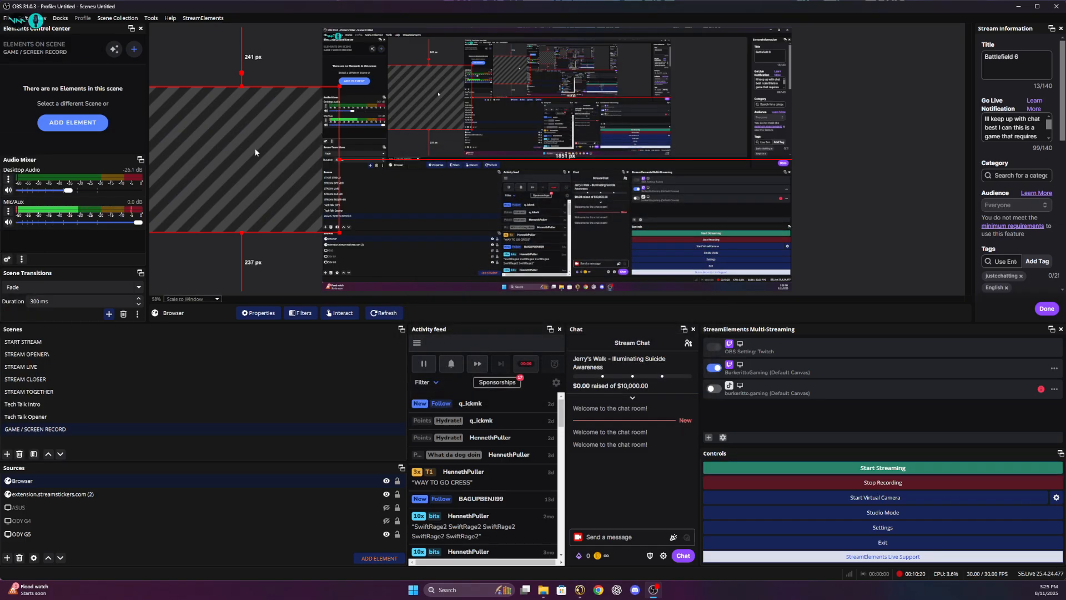
# Move the Browser source onto the canvas, enlarge it to about 221 px from the left and 292 px from the right edge, and accept its properties
pyautogui.moveTo(254, 147); pyautogui.dragTo(426, 88)
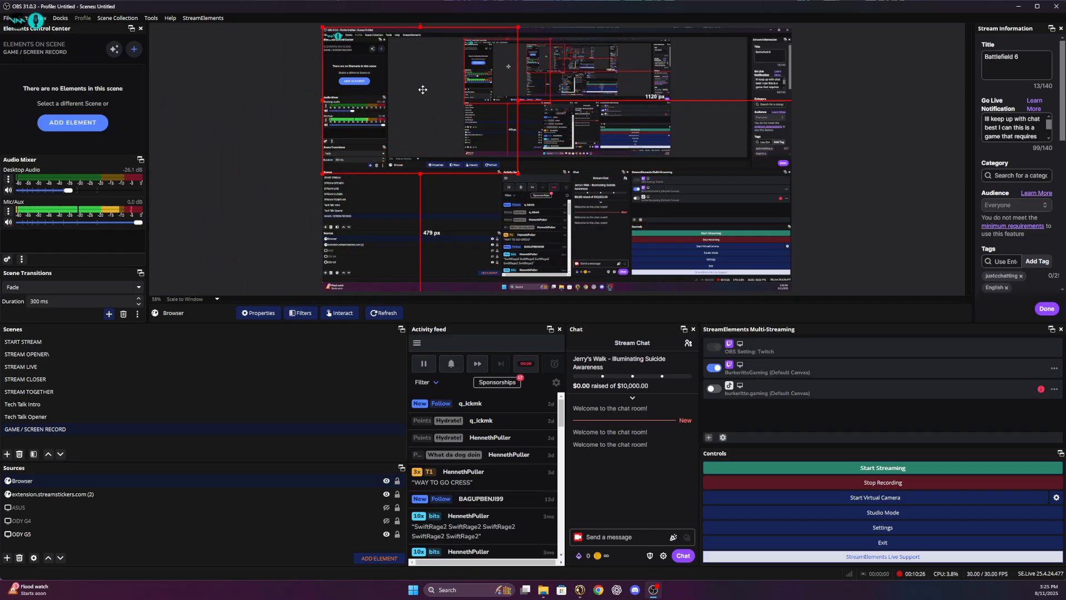
pyautogui.moveTo(517, 173); pyautogui.dragTo(665, 235)
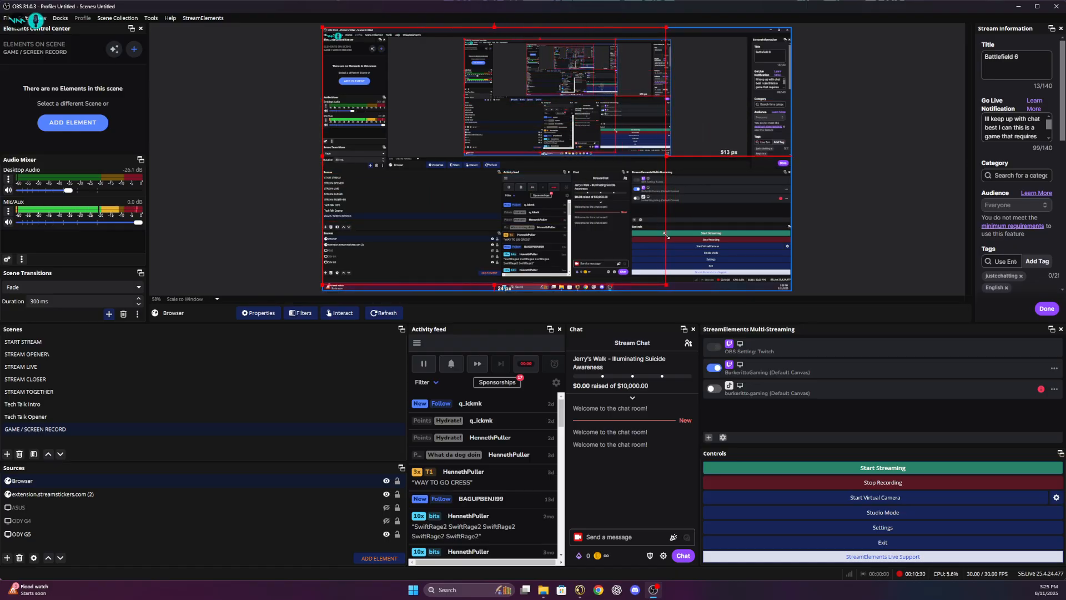
pyautogui.moveTo(492, 176); pyautogui.dragTo(546, 175)
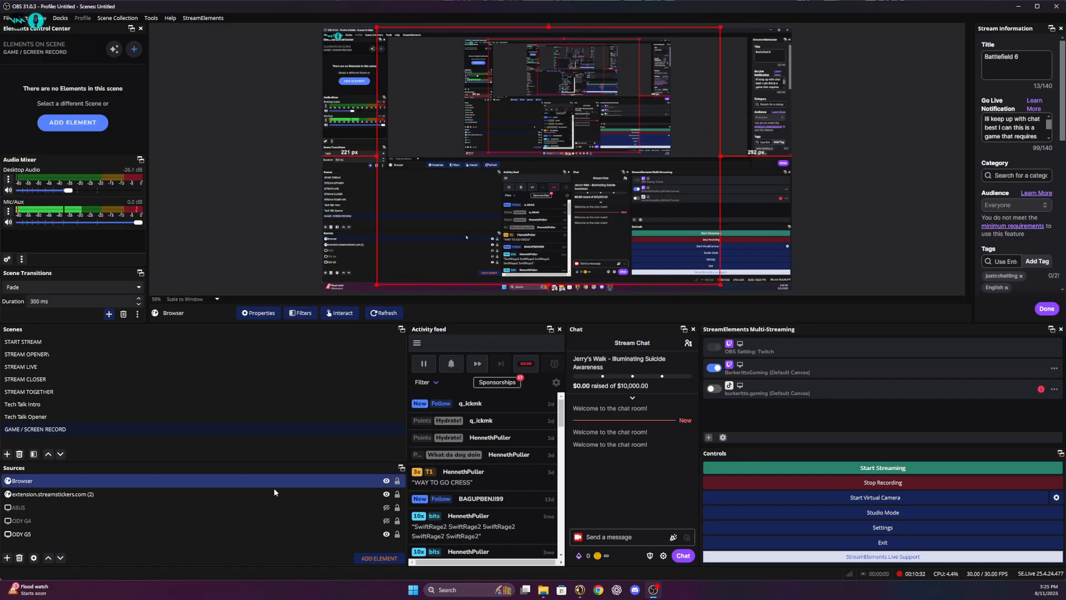
pyautogui.doubleClick(48, 481)
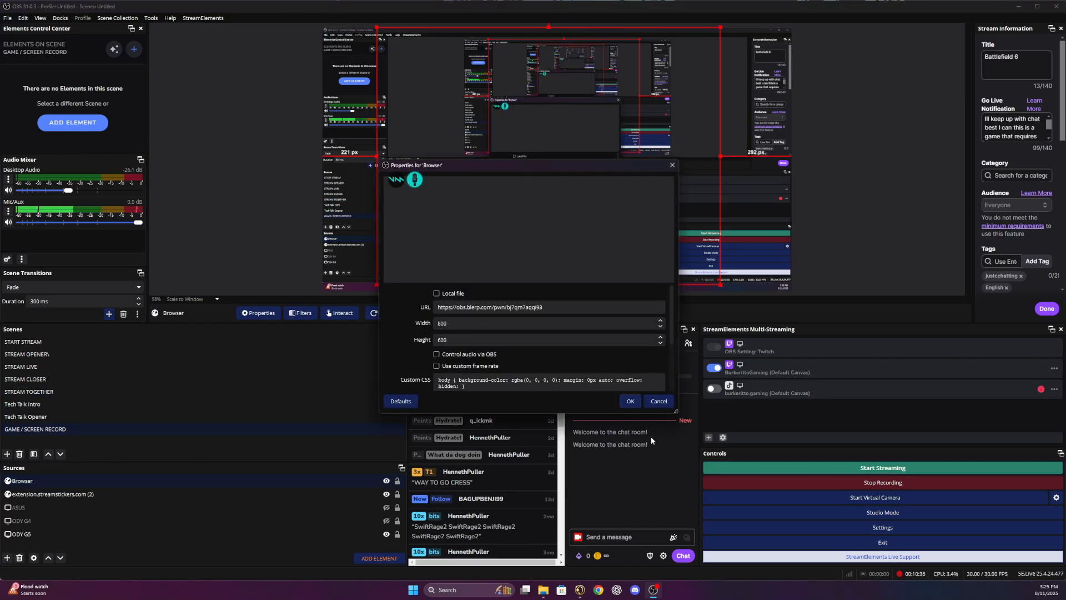
pyautogui.click(630, 401)
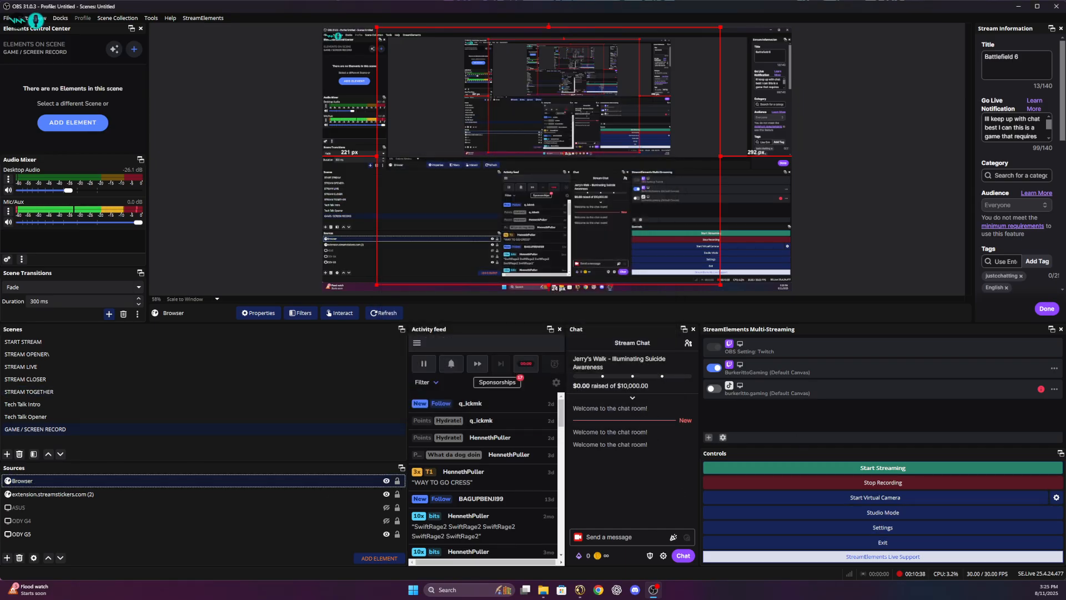
# Show the ODY G4 display source, play Blerp's test audio from the dashboard's Browser Source card, and hide the display source again
pyautogui.click(385, 521)
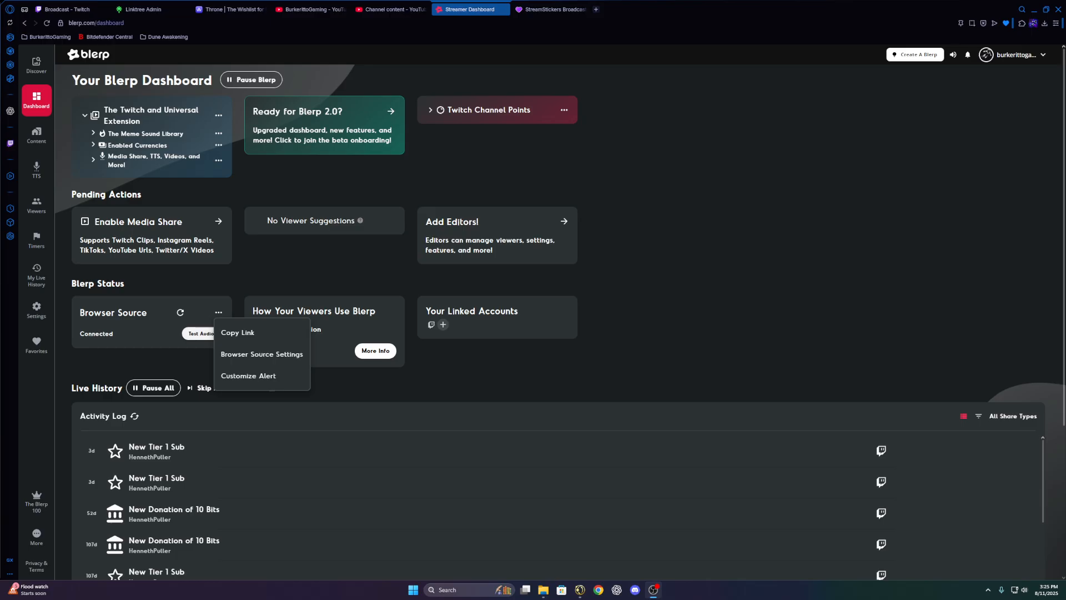
pyautogui.click(827, 235)
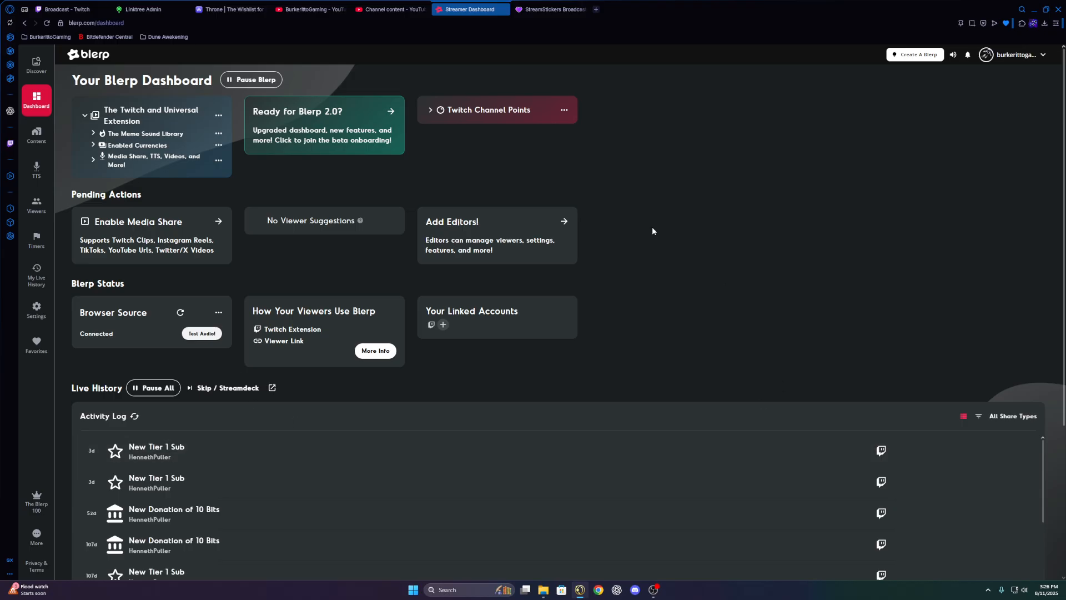
pyautogui.click(201, 335)
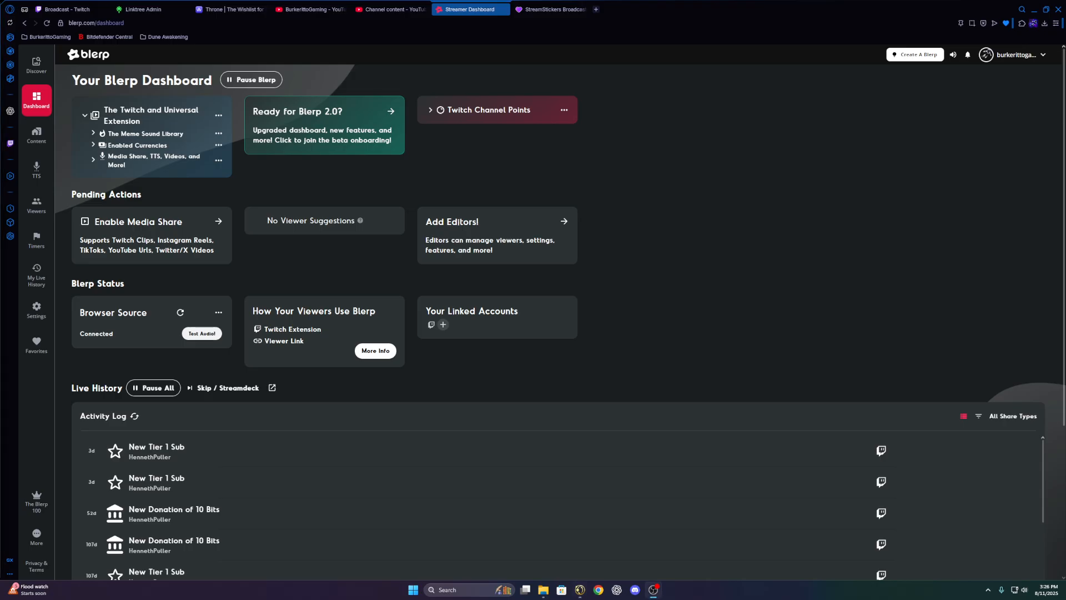
pyautogui.click(386, 520)
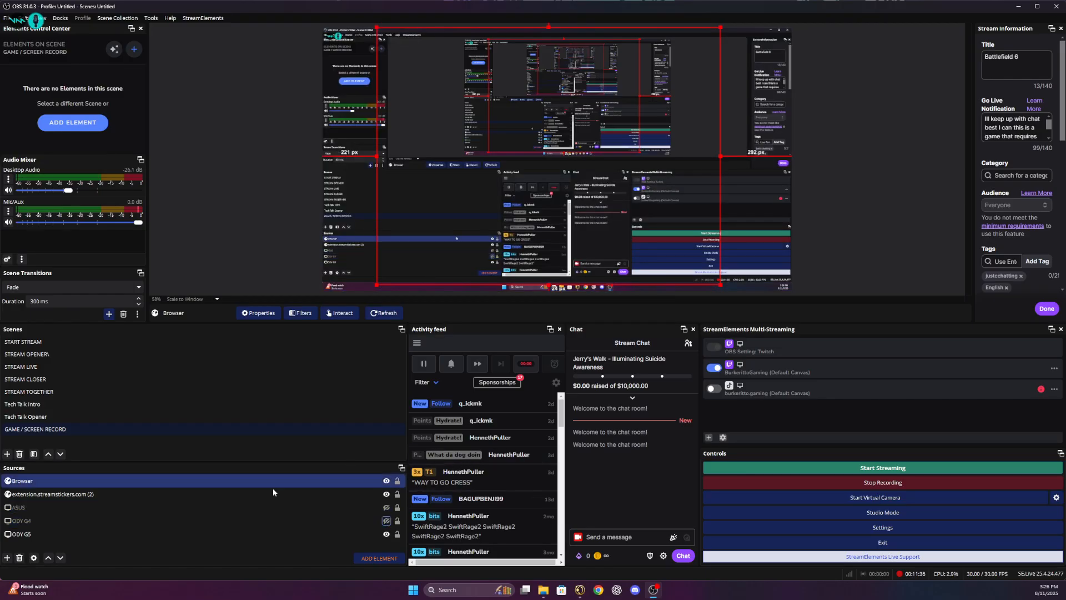
pyautogui.keyDown('ctrl'); pyautogui.click(217, 491); pyautogui.keyUp('ctrl')
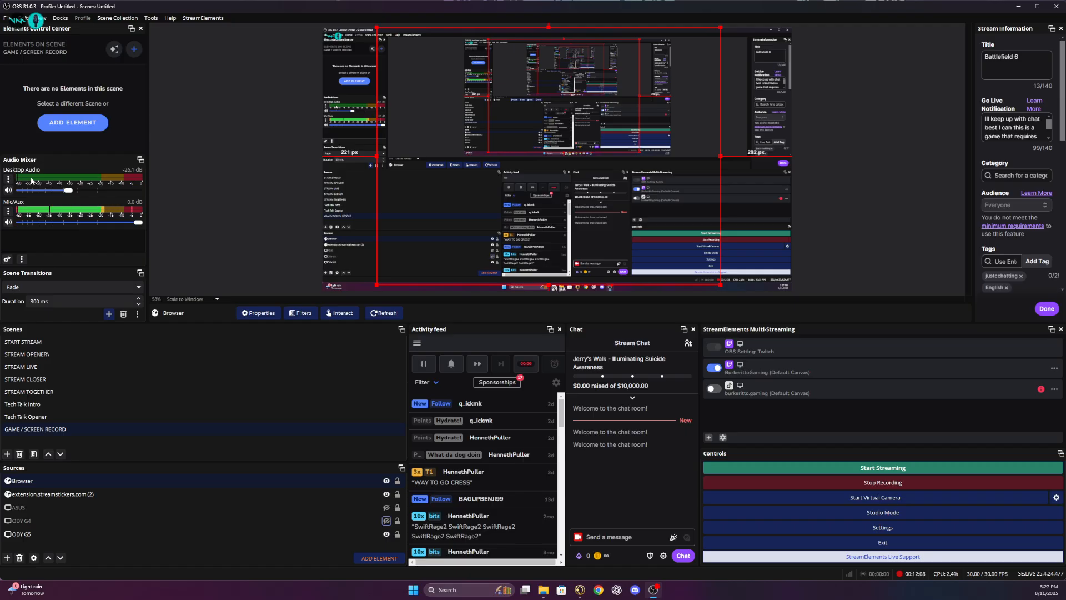
# Open the OBS settings, bring in the Stream Deck window and examine the Toggle Audio Device key's output devices before closing that window
pyautogui.click(8, 18)
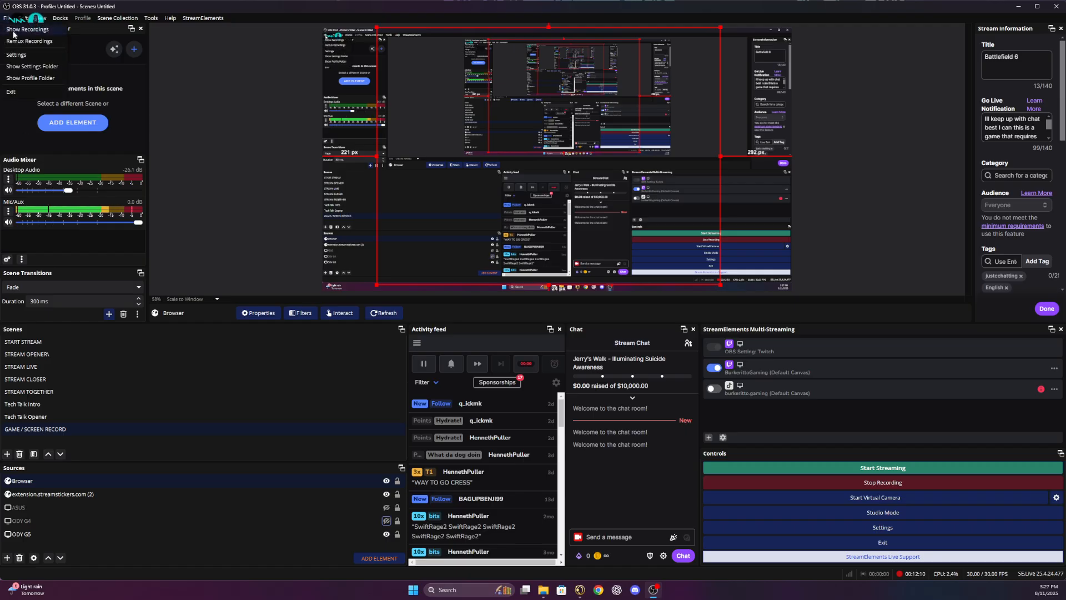
pyautogui.click(25, 56)
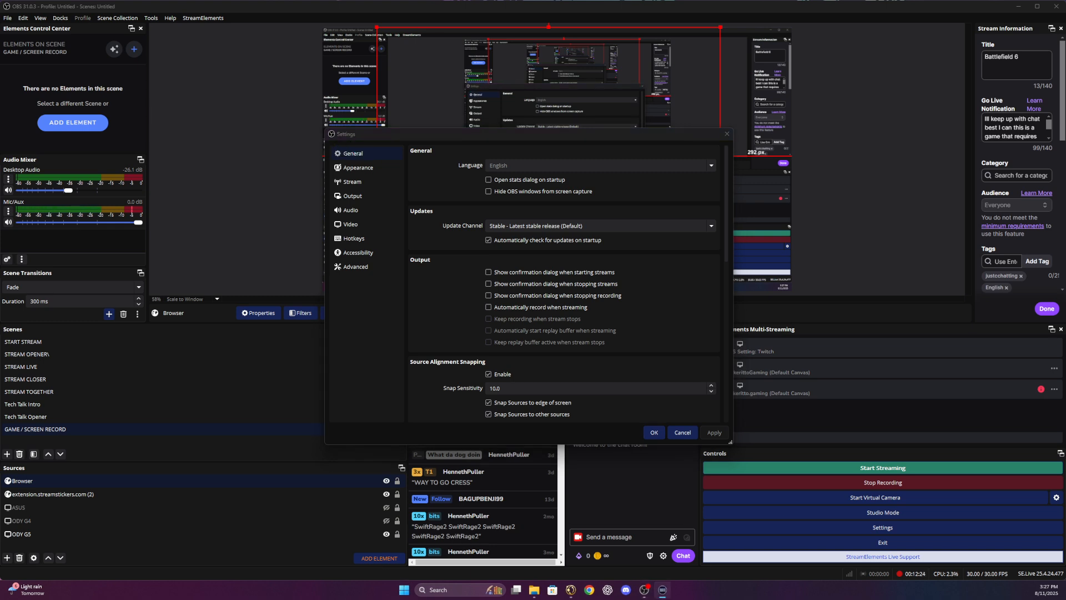
pyautogui.moveTo(1065, 266); pyautogui.dragTo(531, 140)
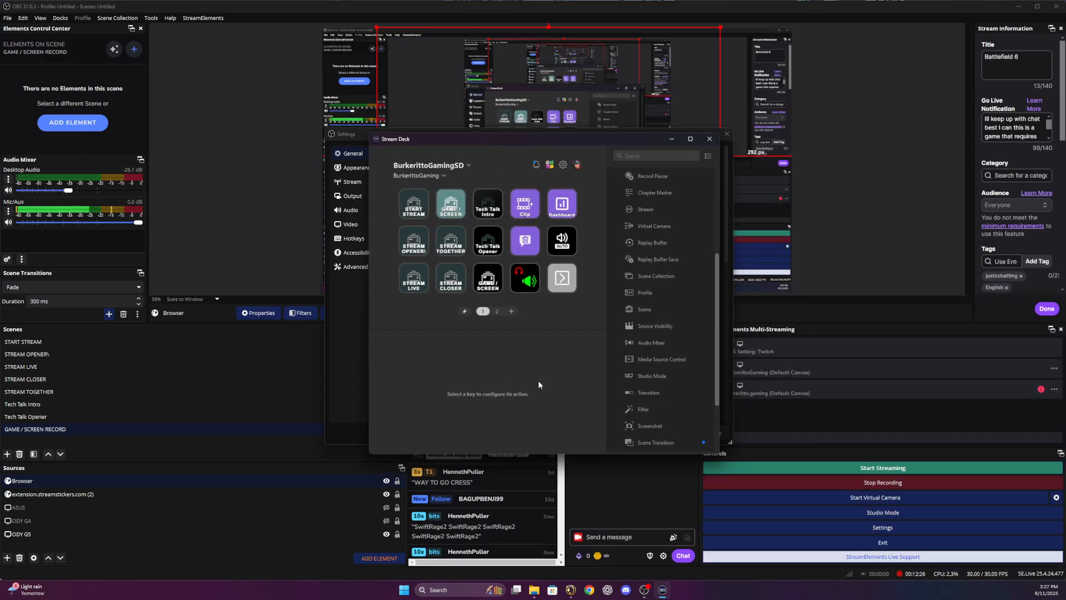
pyautogui.click(528, 286)
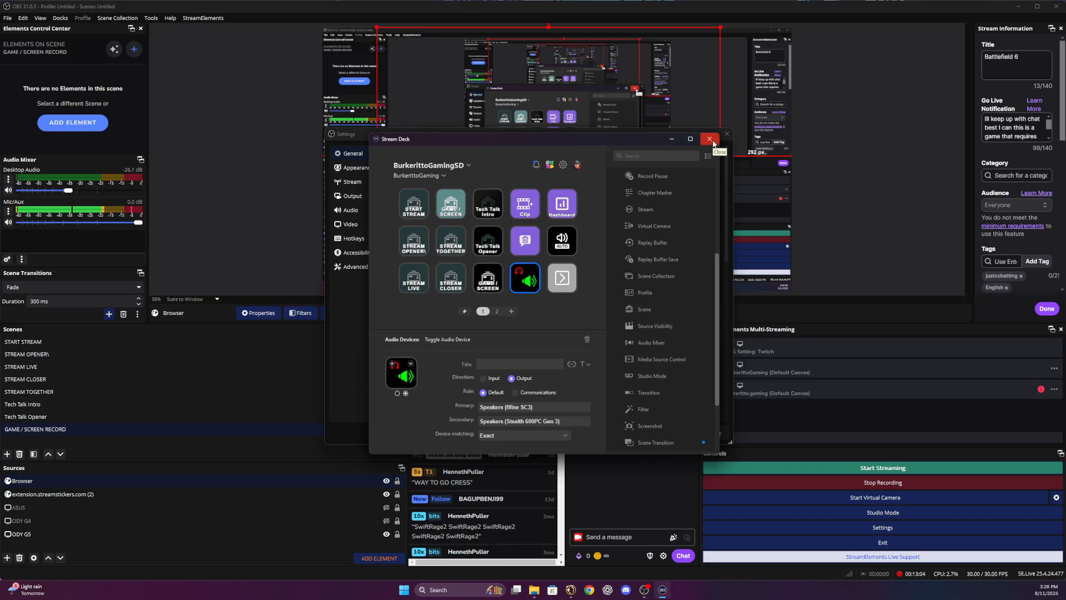
pyautogui.click(709, 139)
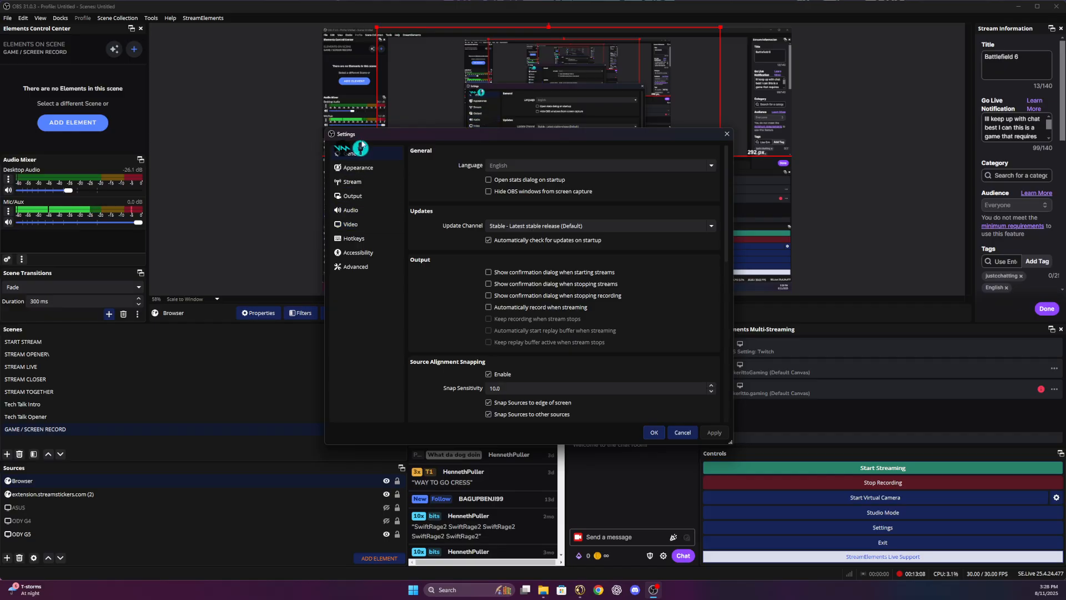
# Examine the devices available for Desktop Audio in the audio settings and accept the settings without changing the device
pyautogui.click(355, 211)
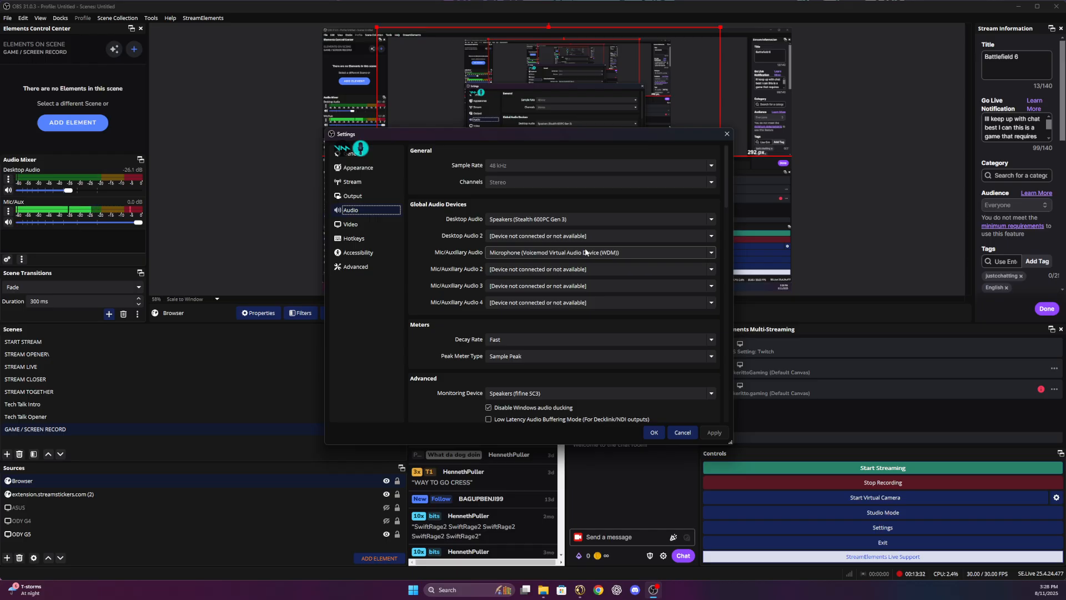
pyautogui.click(574, 221)
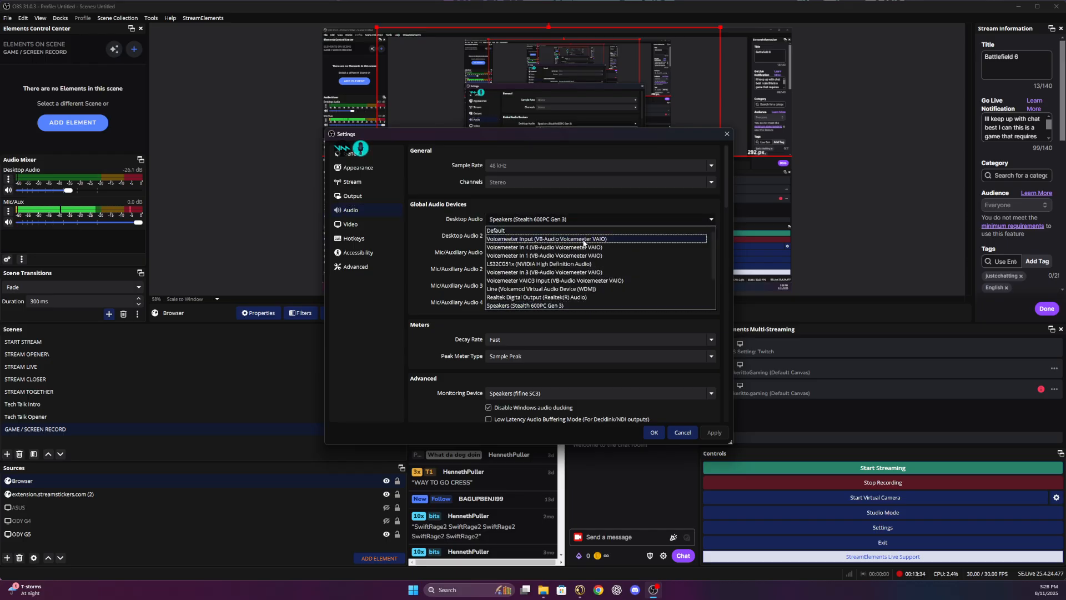
pyautogui.scroll(-2, 581, 289)
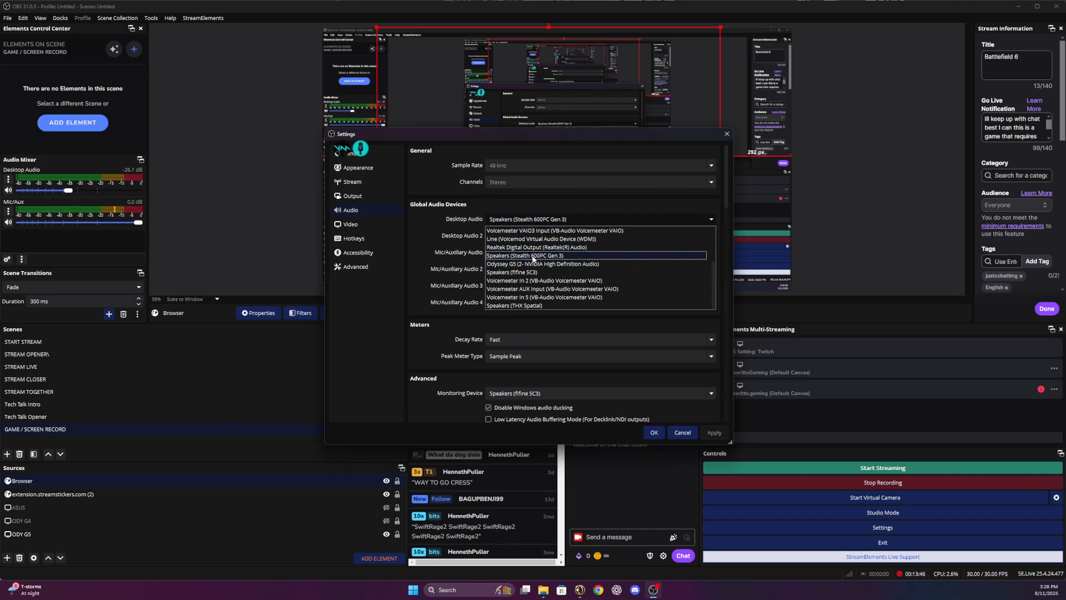
pyautogui.click(417, 234)
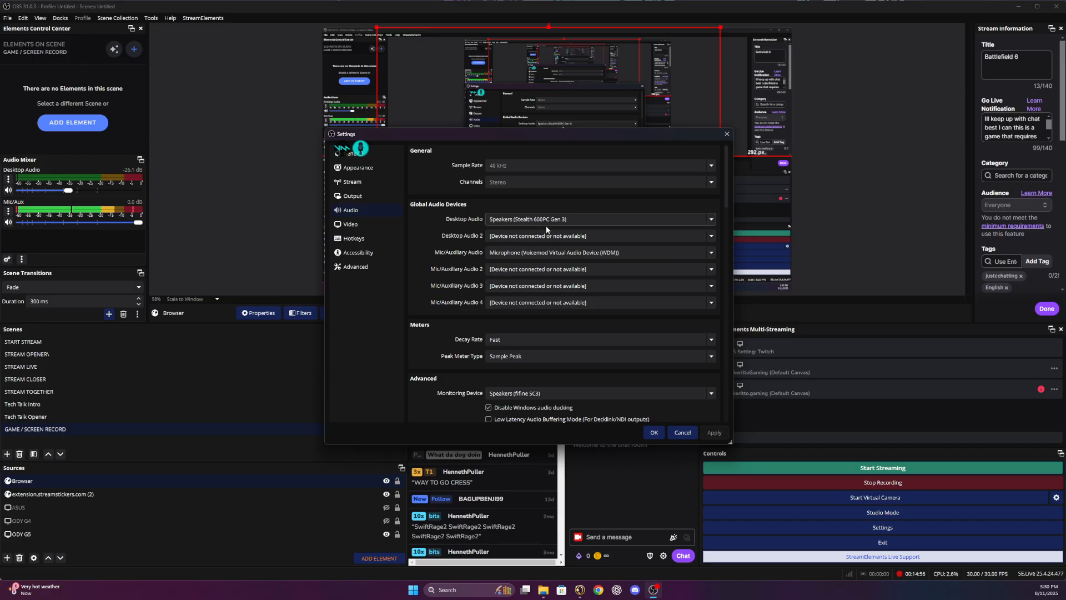
pyautogui.click(655, 433)
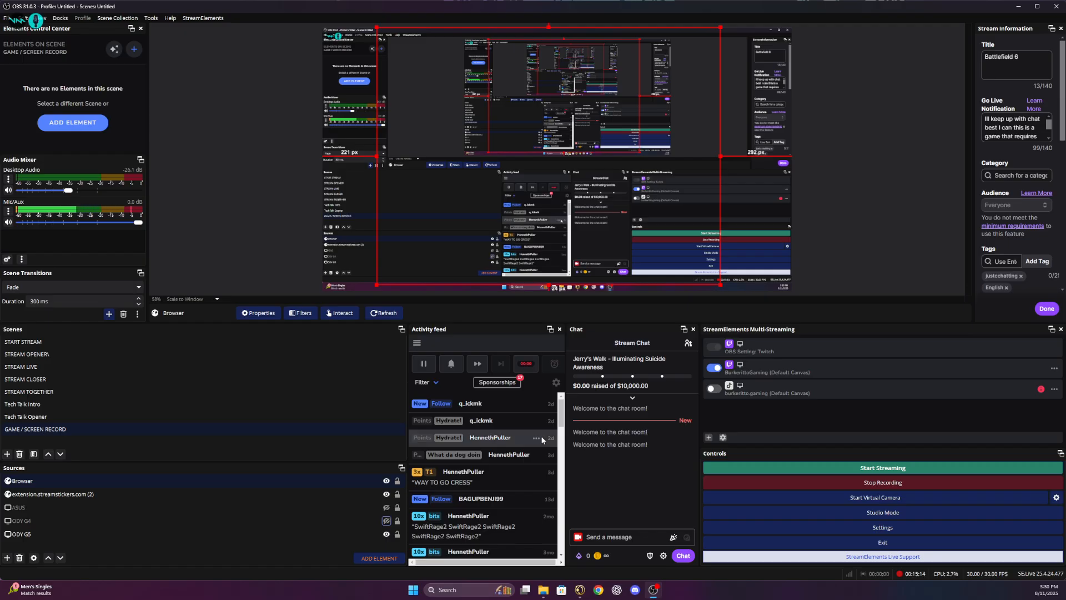
pyautogui.click(343, 367)
pyautogui.click(278, 379)
pyautogui.click(228, 388)
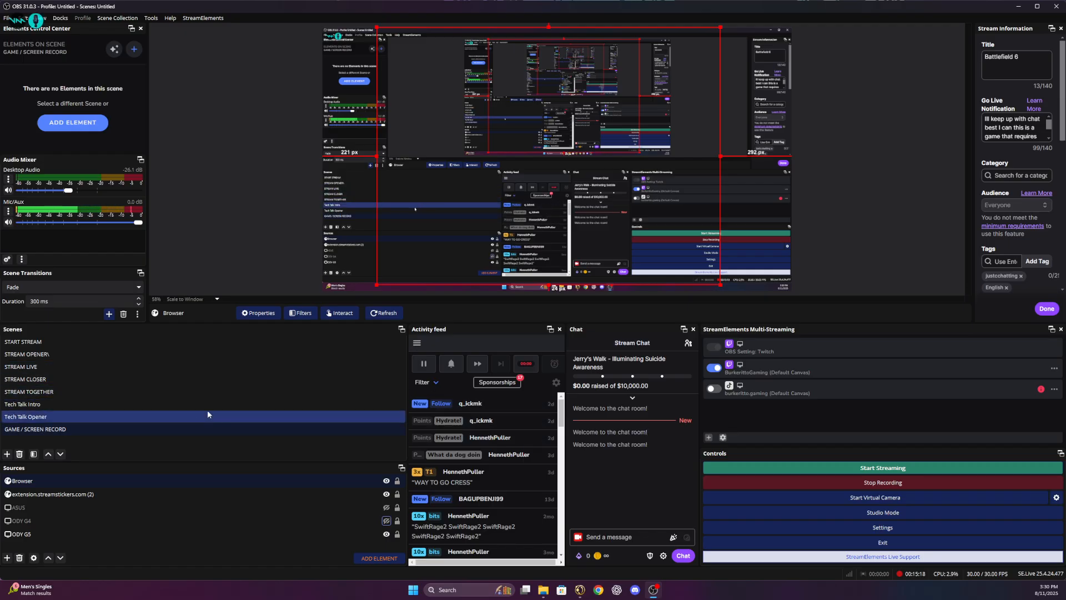
# Open the mixer's Advanced Audio Properties, include inactive sources in the list to look it over, and close the dialog
pyautogui.click(11, 241)
pyautogui.rightClick(10, 241)
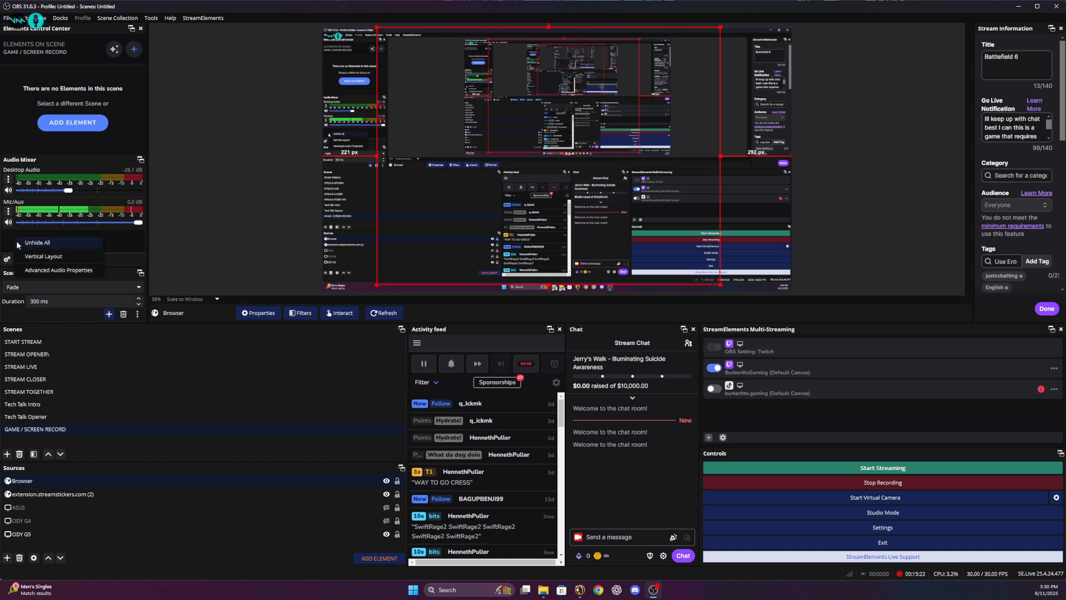
pyautogui.click(65, 271)
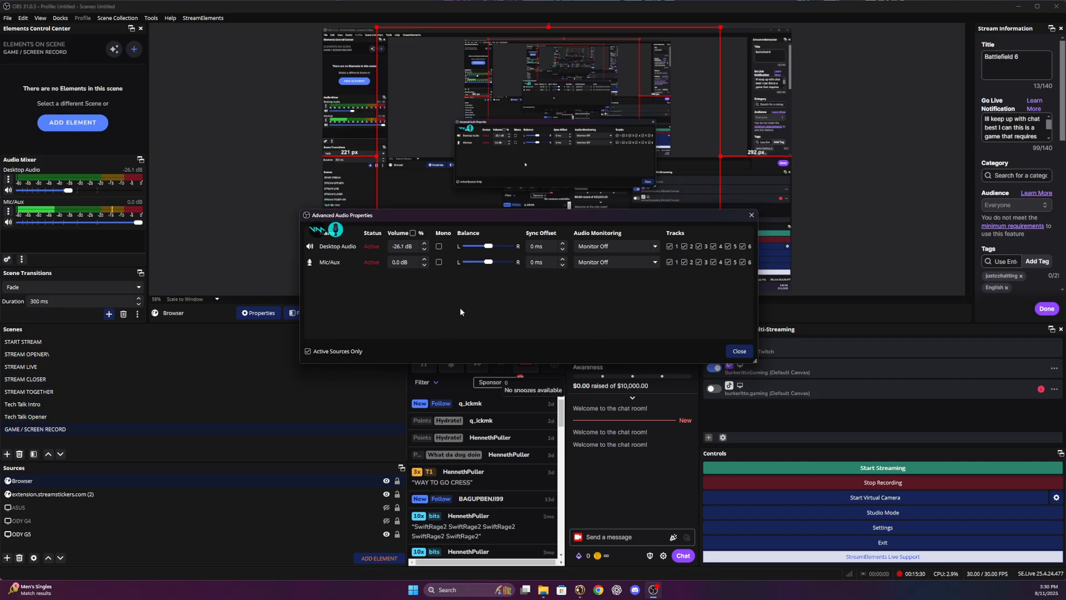
pyautogui.click(296, 367)
pyautogui.click(308, 350)
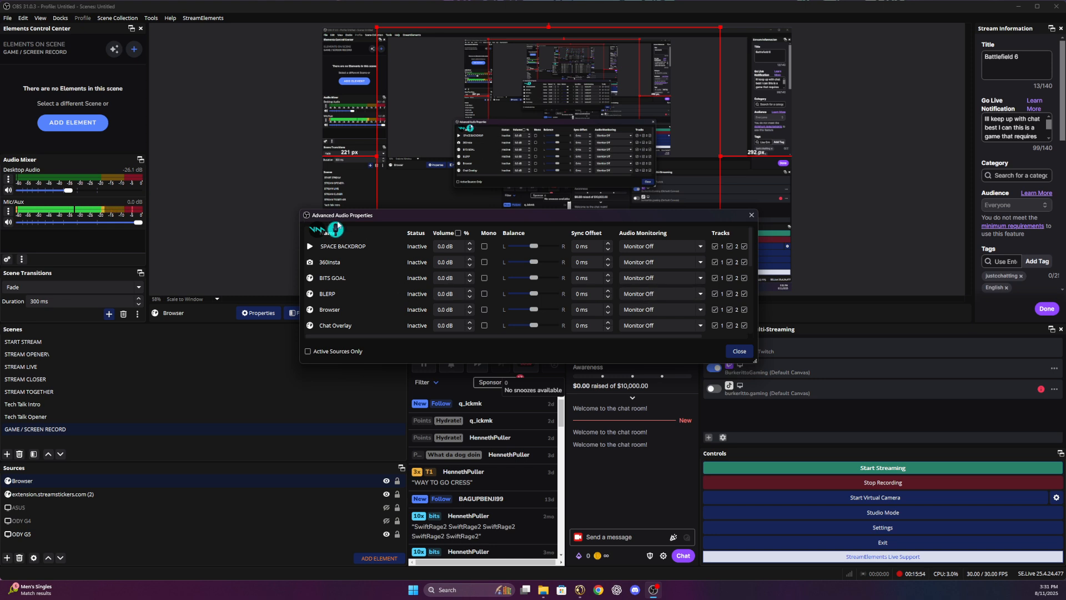
pyautogui.click(751, 215)
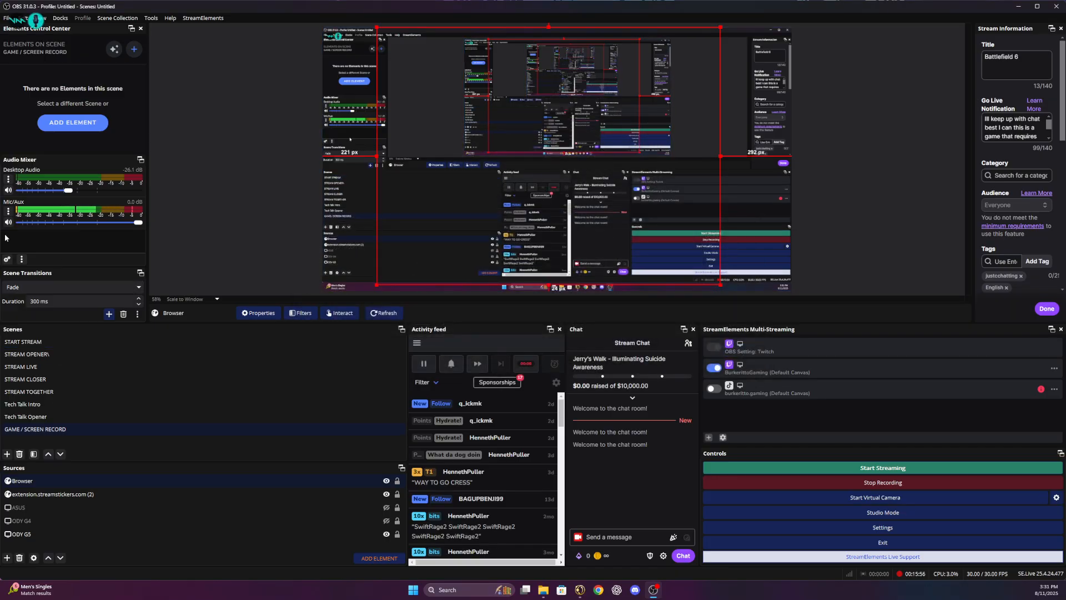
pyautogui.rightClick(36, 242)
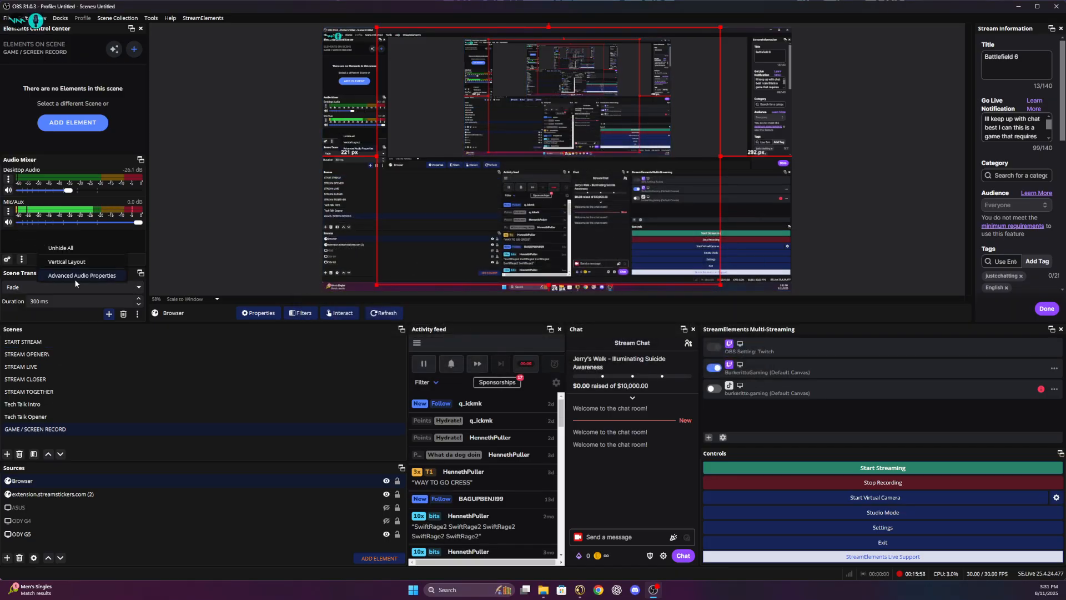
pyautogui.click(25, 236)
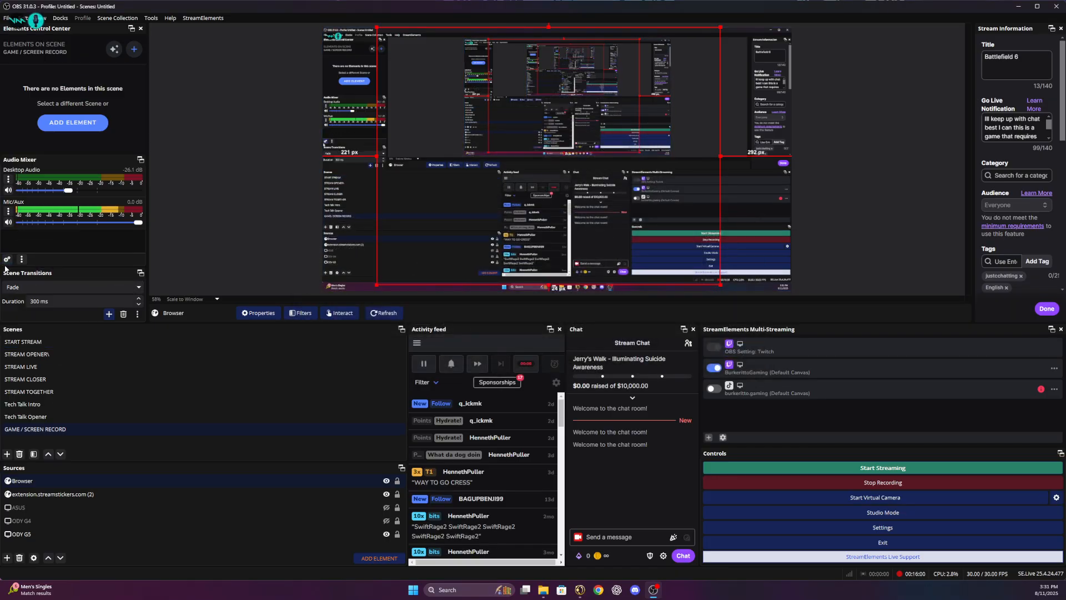
# Reopen the Advanced Audio Properties with inactive sources included and examine the audio monitoring options of the BLERP source
pyautogui.click(8, 259)
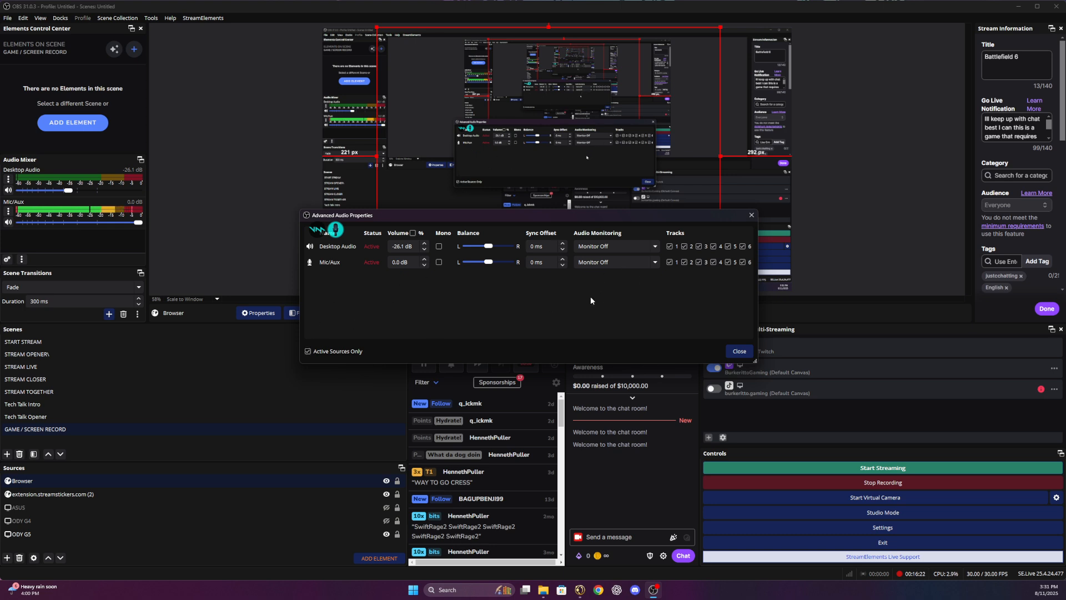
pyautogui.click(308, 351)
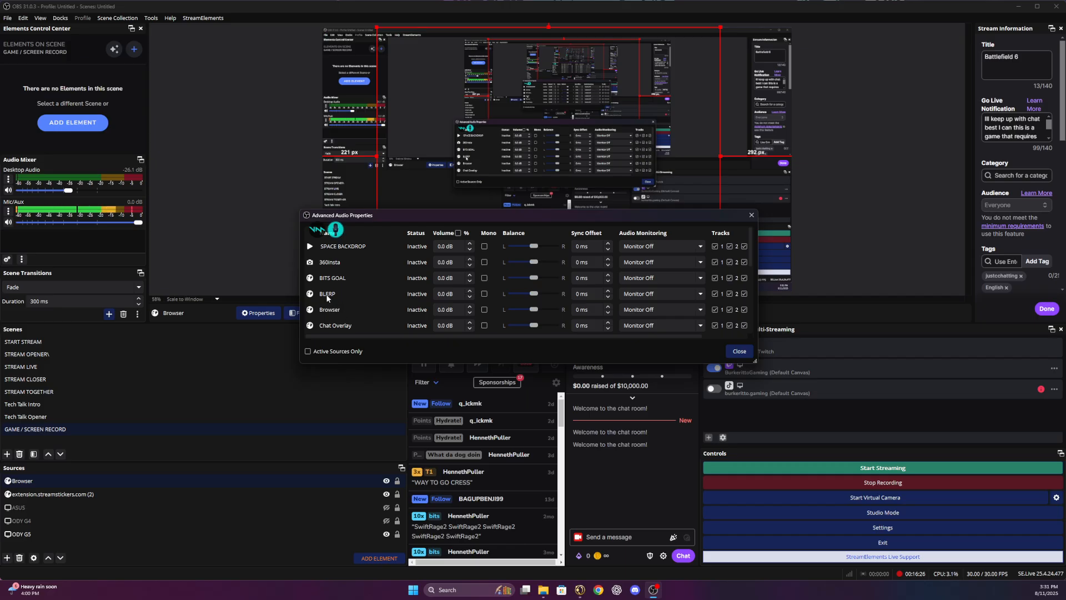
pyautogui.scroll(-4, 344, 303)
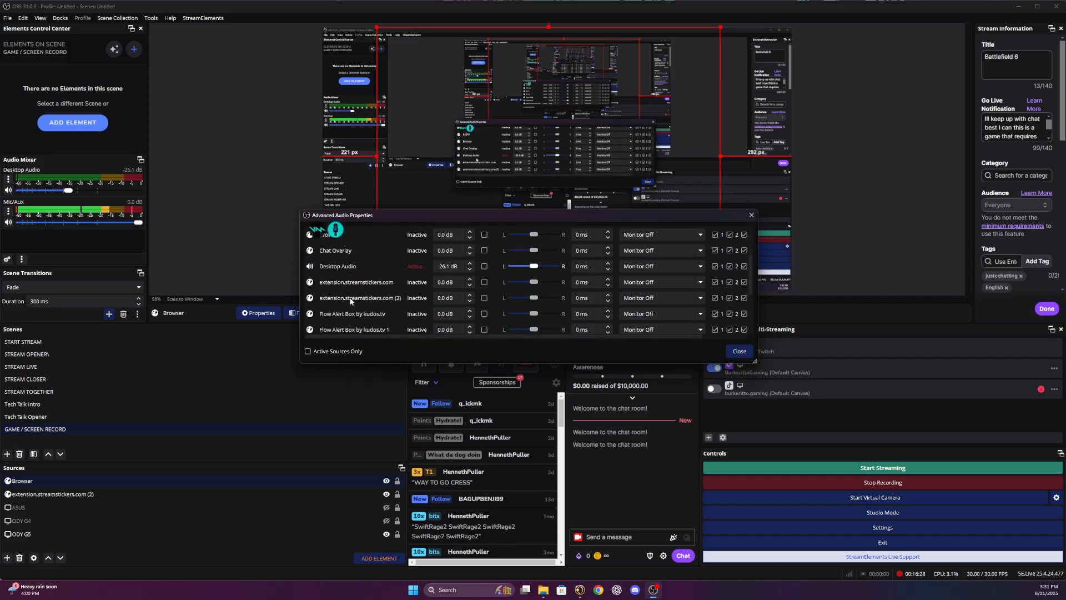
pyautogui.scroll(5, 342, 305)
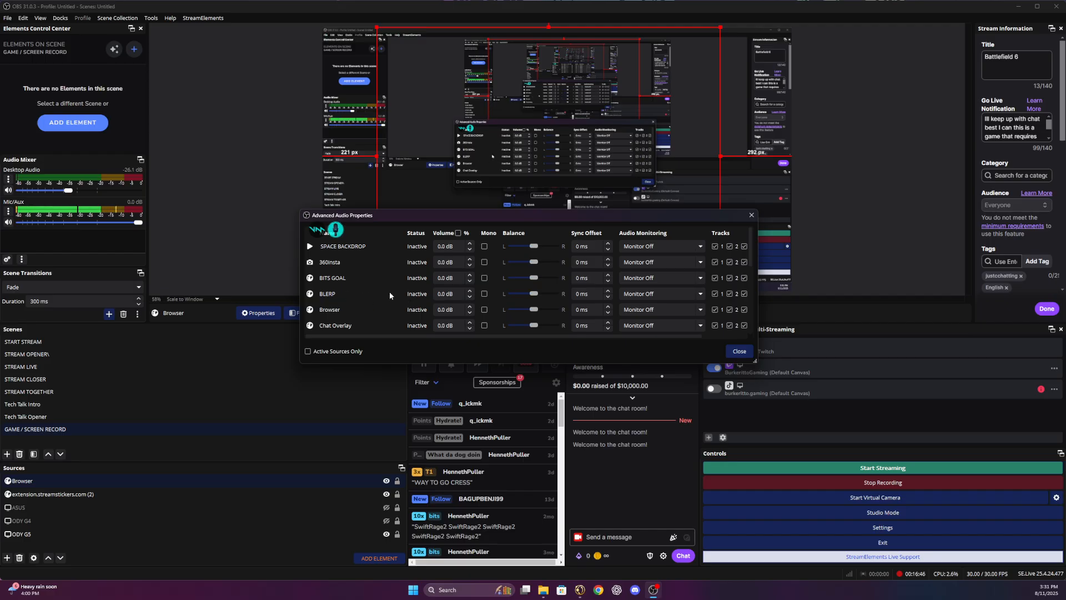
pyautogui.click(663, 293)
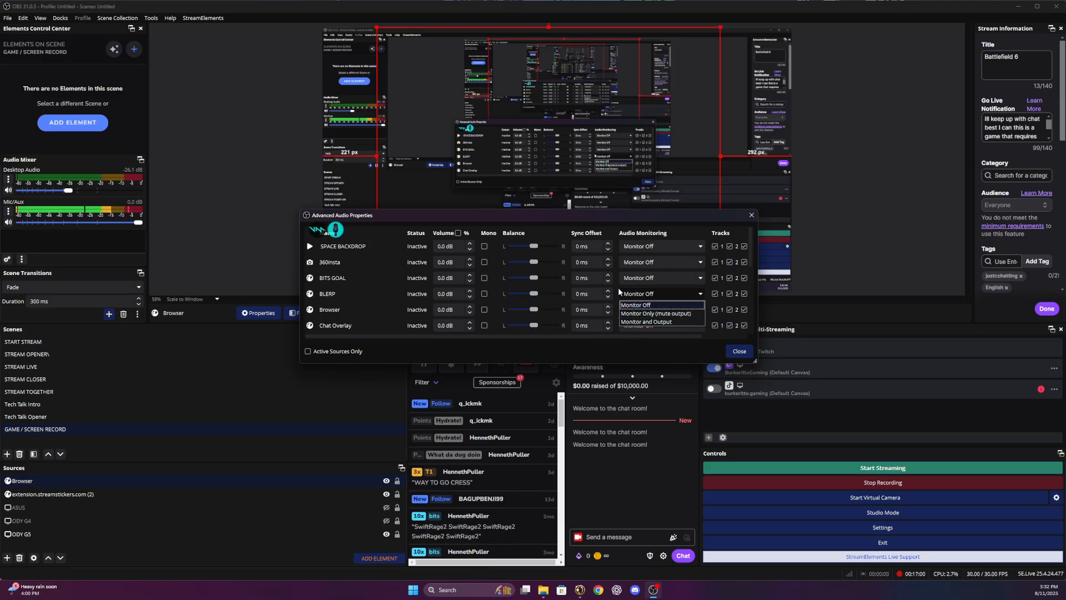
pyautogui.click(626, 340)
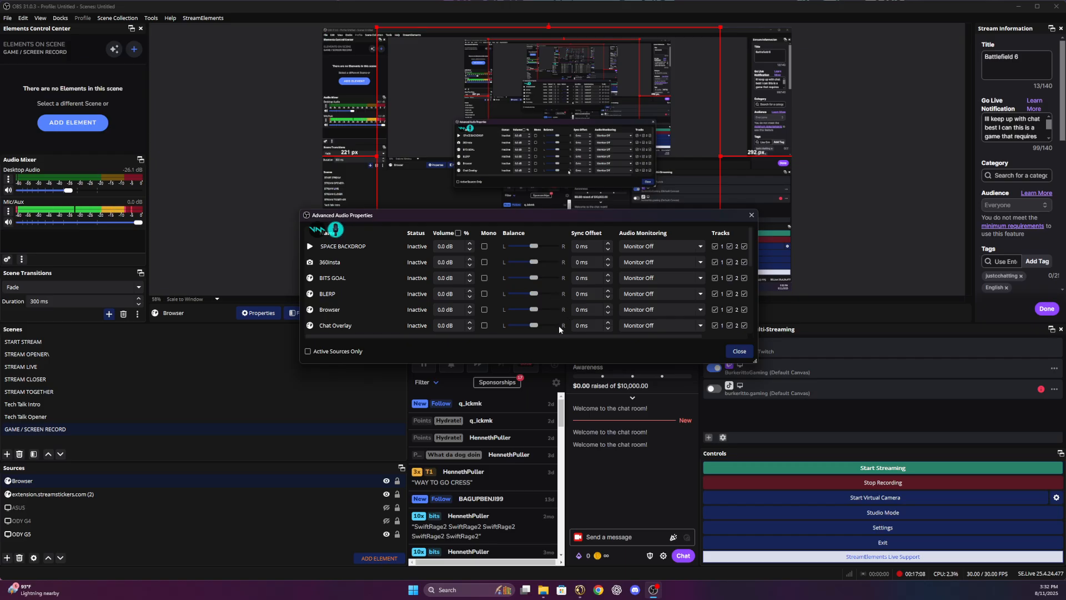
# Set the BLERP source's sync offset to -3 ms and close the Advanced Audio Properties
pyautogui.scroll(-3, 602, 293)
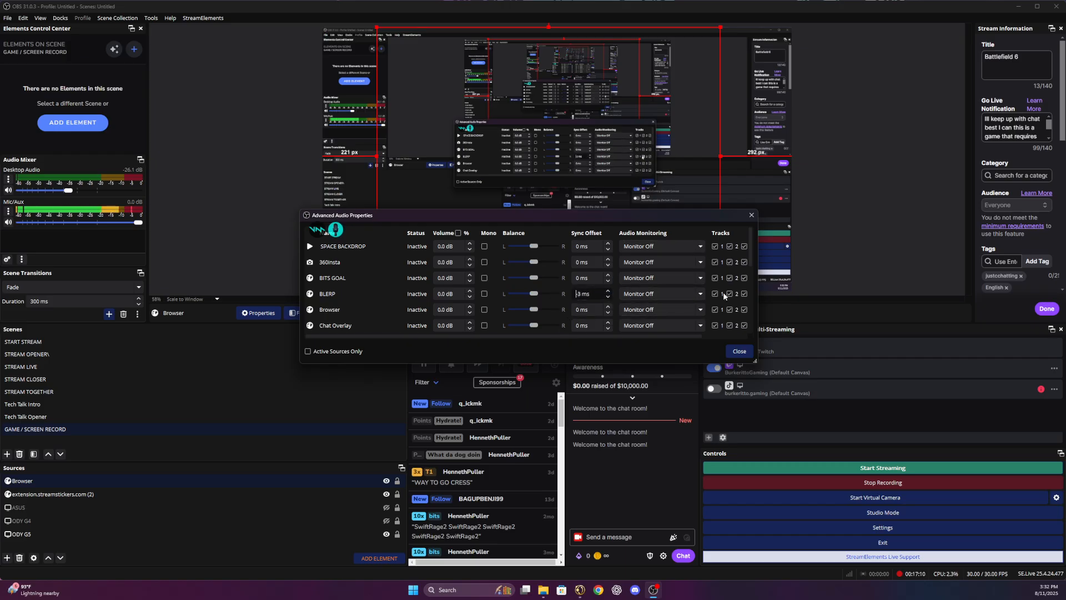
pyautogui.moveTo(751, 249)
pyautogui.mouseDown()
pyautogui.moveTo(748, 322)
pyautogui.moveTo(759, 231)
pyautogui.mouseUp()
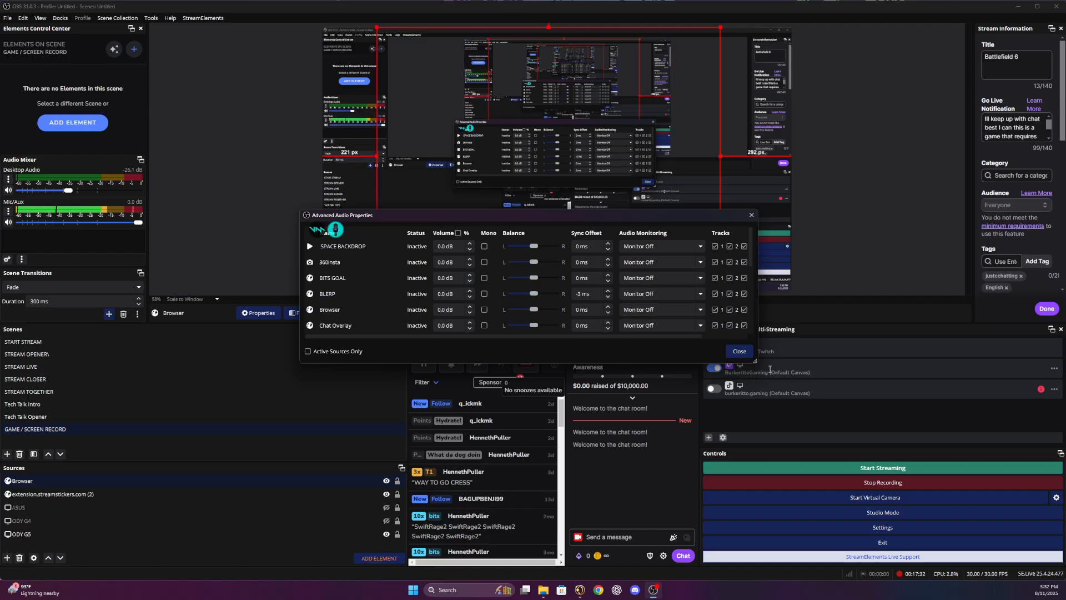
pyautogui.click(739, 352)
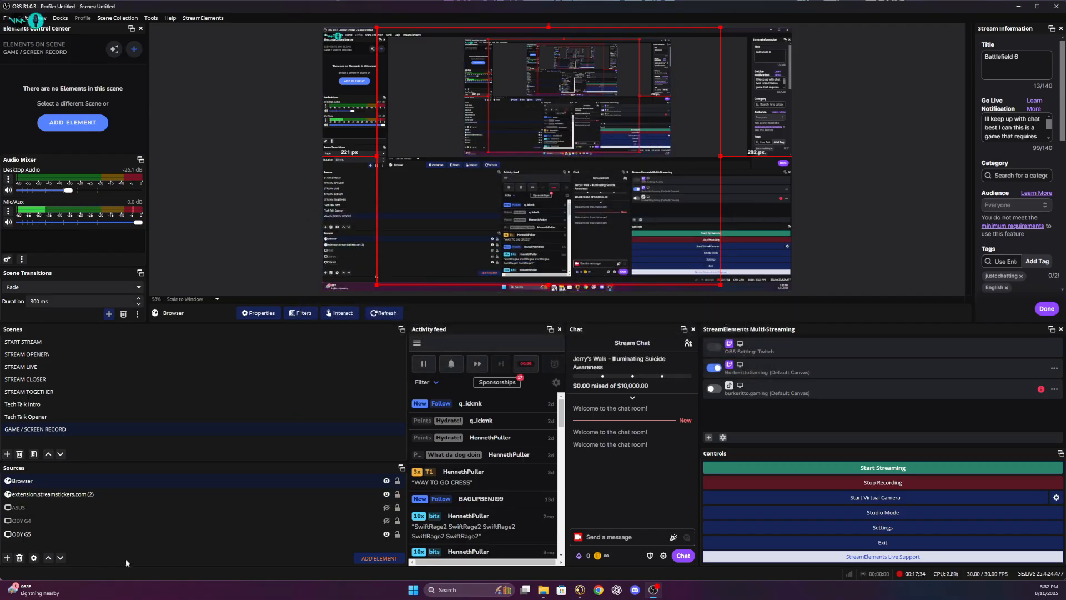